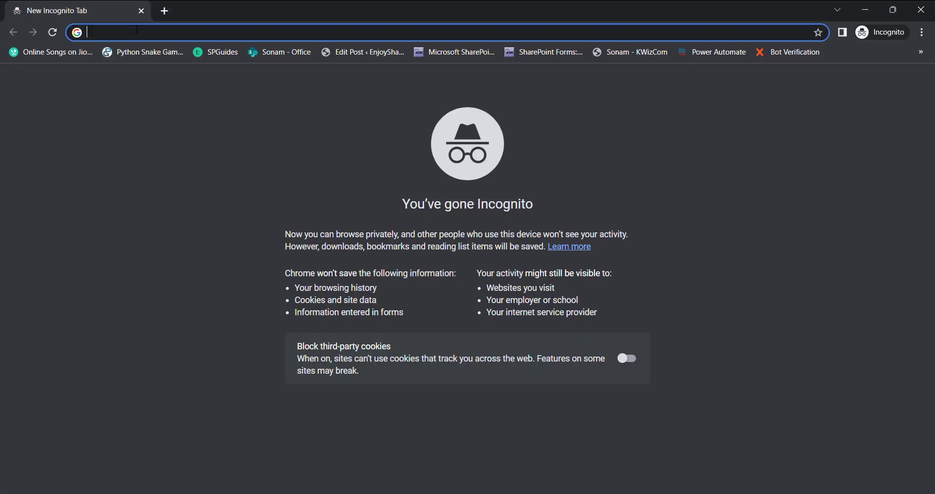
Load office.com in the Chrome address bar
text(office)
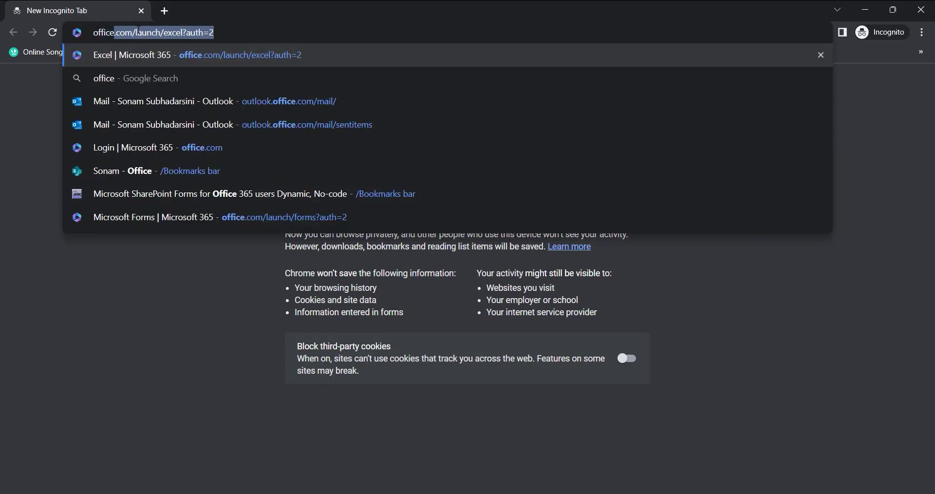
text(.com)
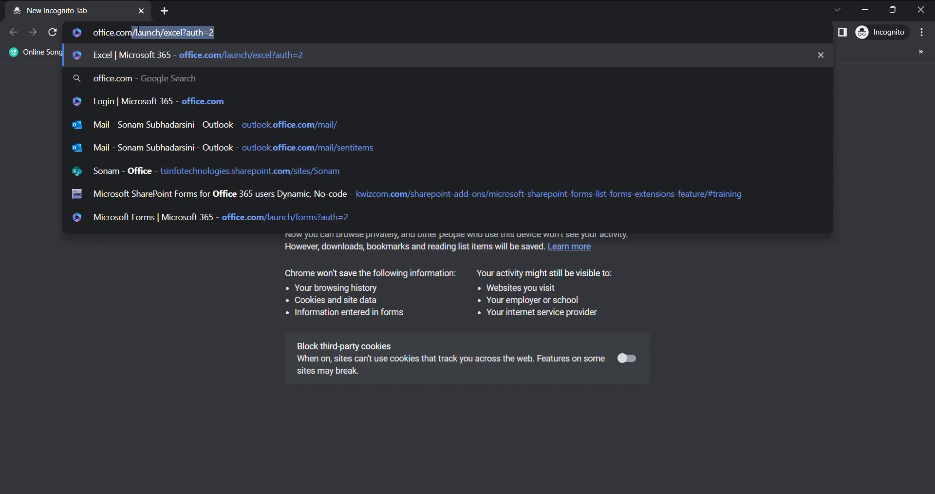
key(Delete)
key(Return)
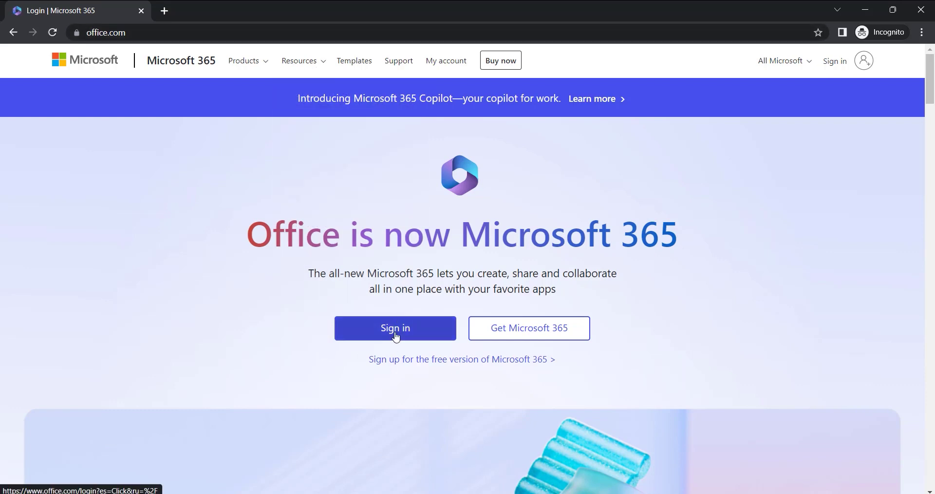
Sign in to Microsoft 365 with the saved account and its saved password
click(393, 330)
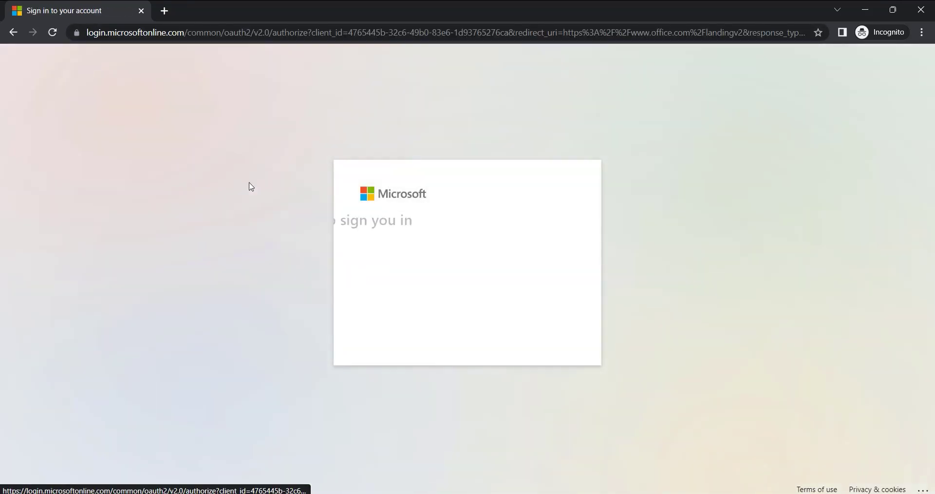
click(438, 227)
click(458, 252)
click(557, 315)
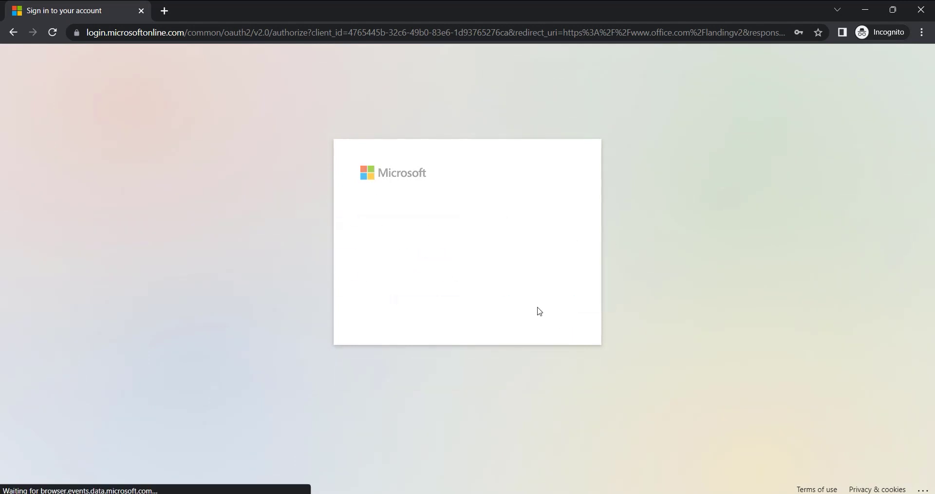
click(523, 322)
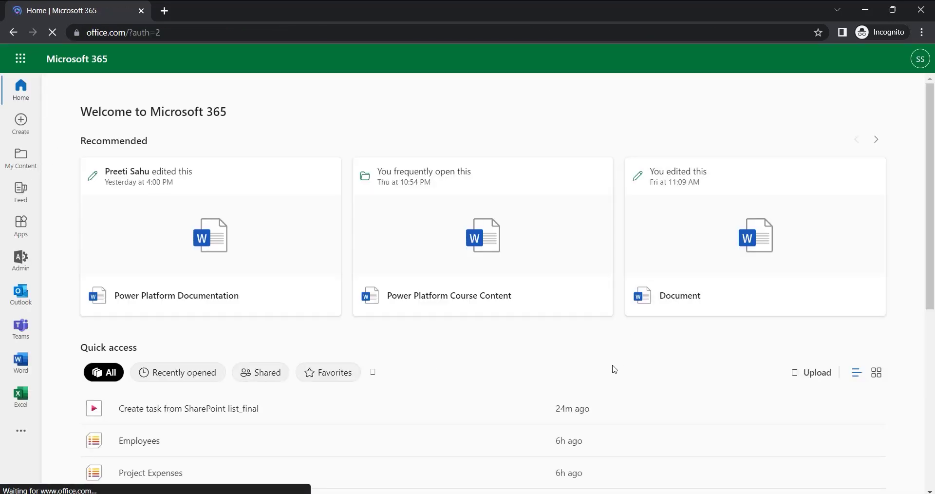
From the App launcher, open SharePoint, Power Automate and Planner each in a new tab
click(20, 62)
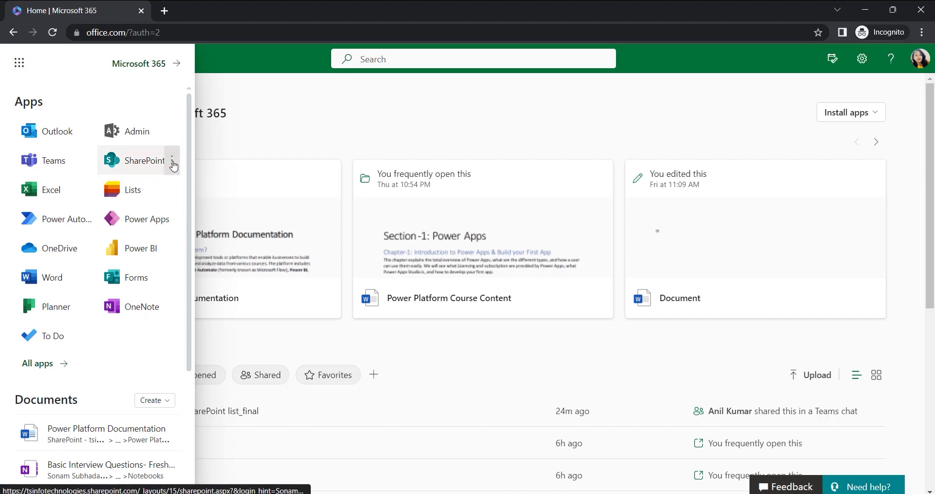
click(172, 160)
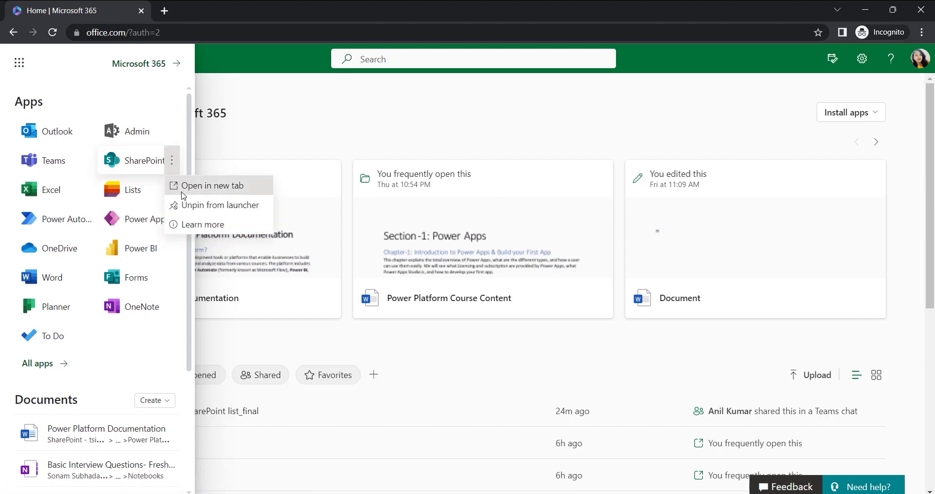
click(184, 187)
click(78, 11)
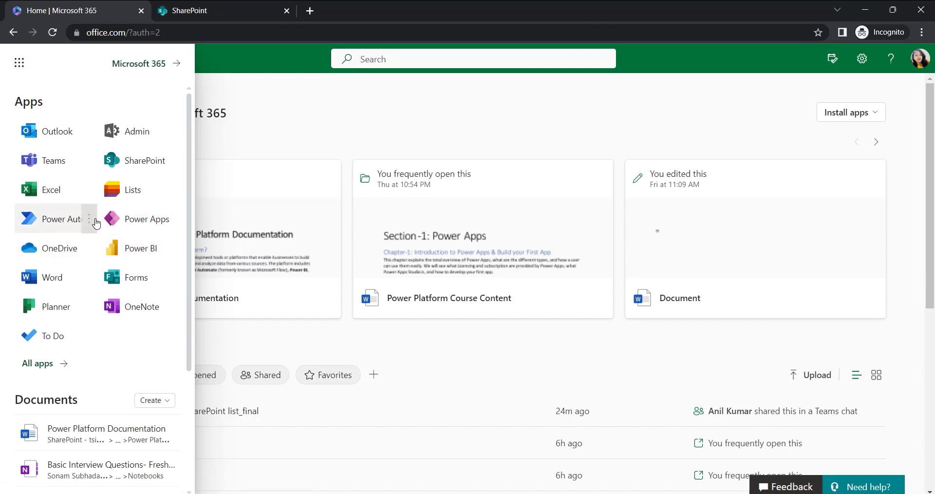
click(90, 220)
click(116, 244)
click(78, 10)
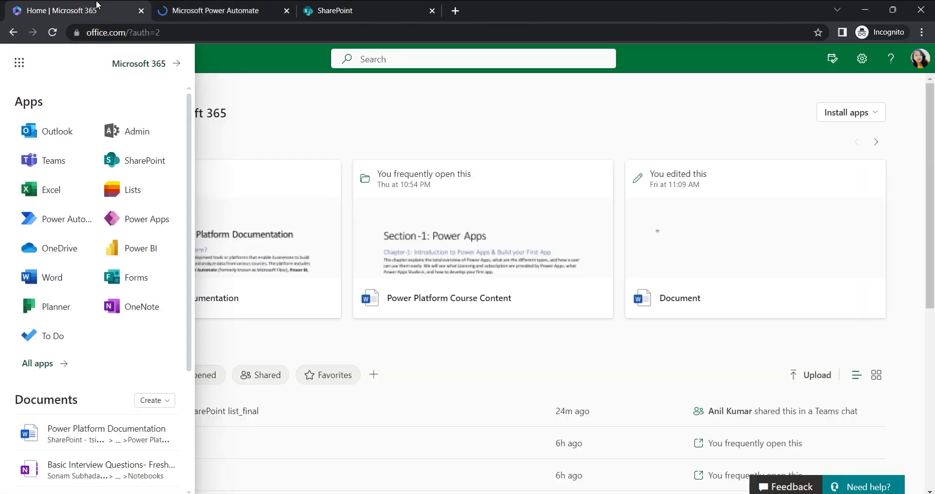
click(88, 307)
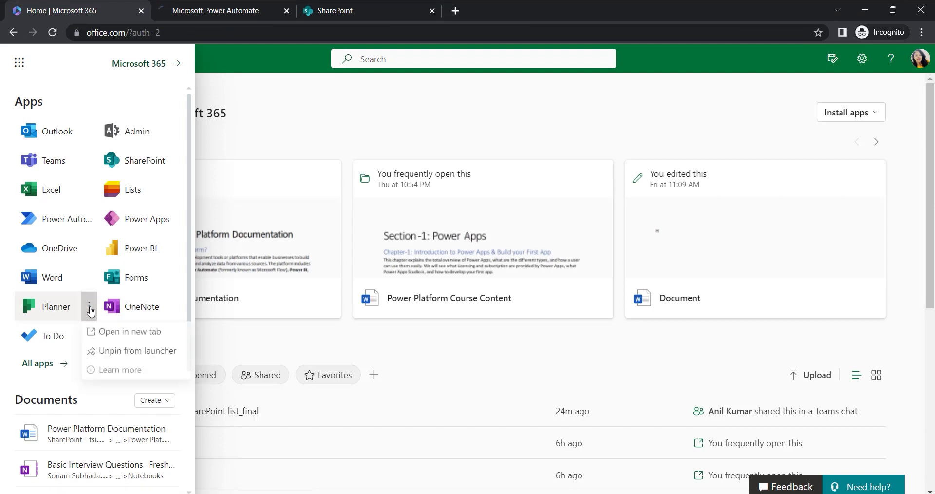
click(117, 331)
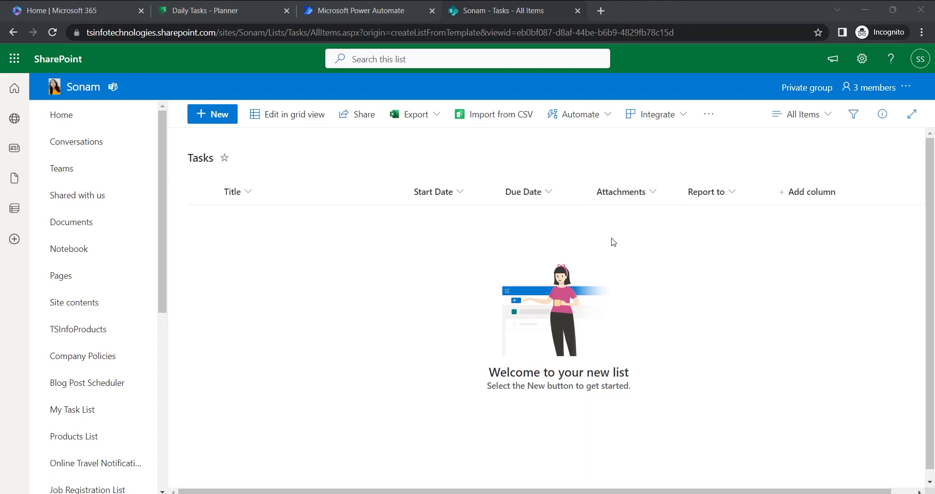
Narrow the Title column of the SharePoint Tasks list
drag(406, 192, 336, 192)
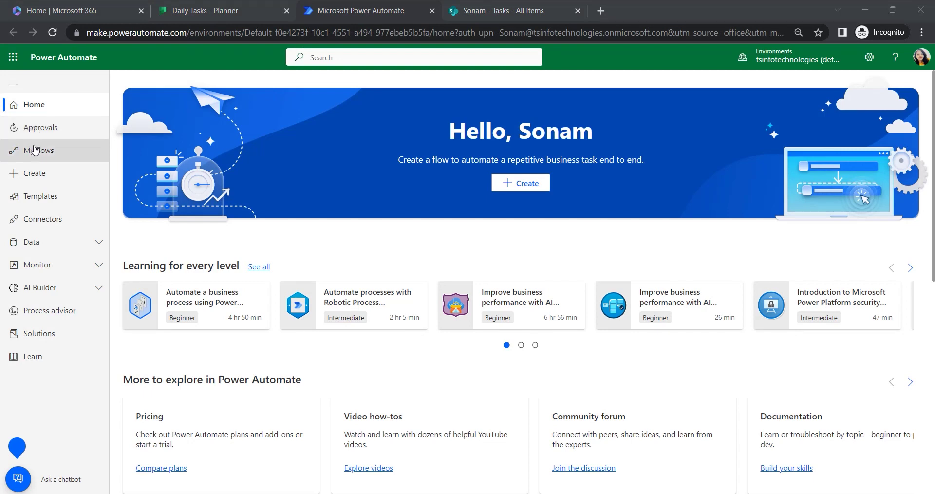
Go to Power Automate's Create page and dismiss the AI flow-creation banner
click(32, 180)
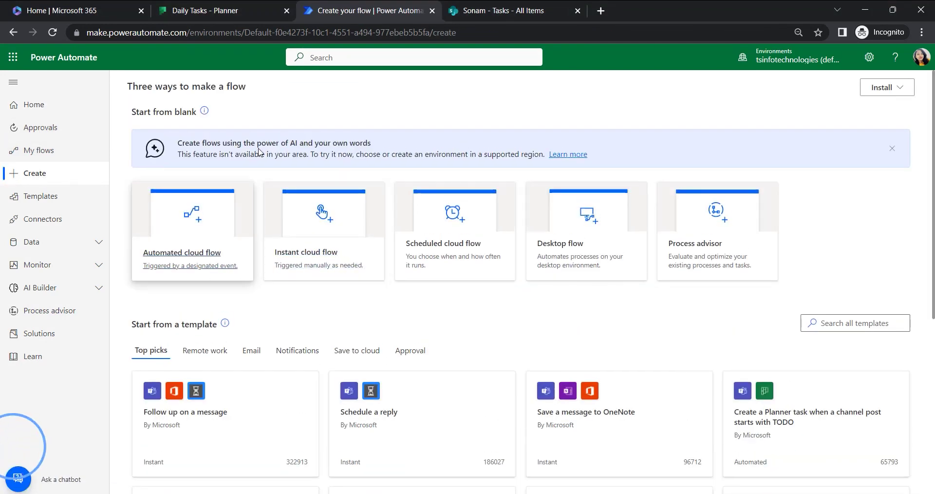
click(892, 149)
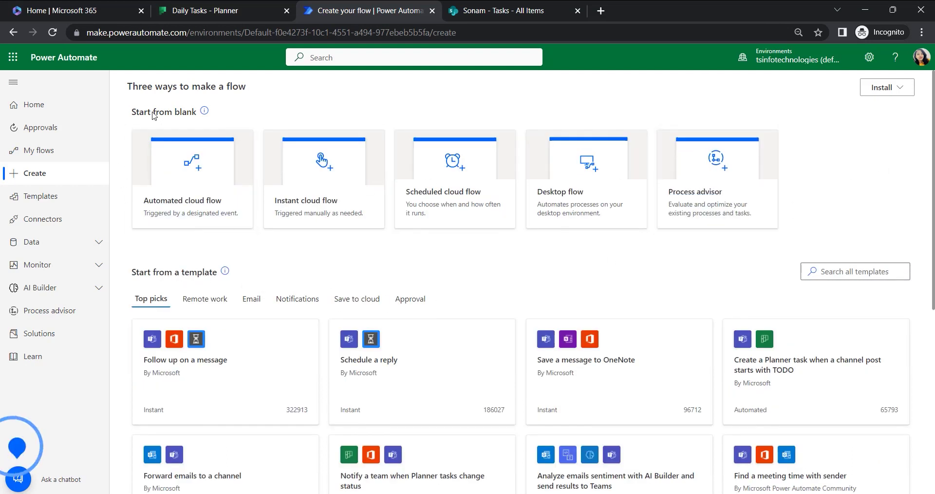
Create automated cloud flow 'Create task using attachment from SharePoint' with SharePoint 'When an item is created' trigger
click(192, 207)
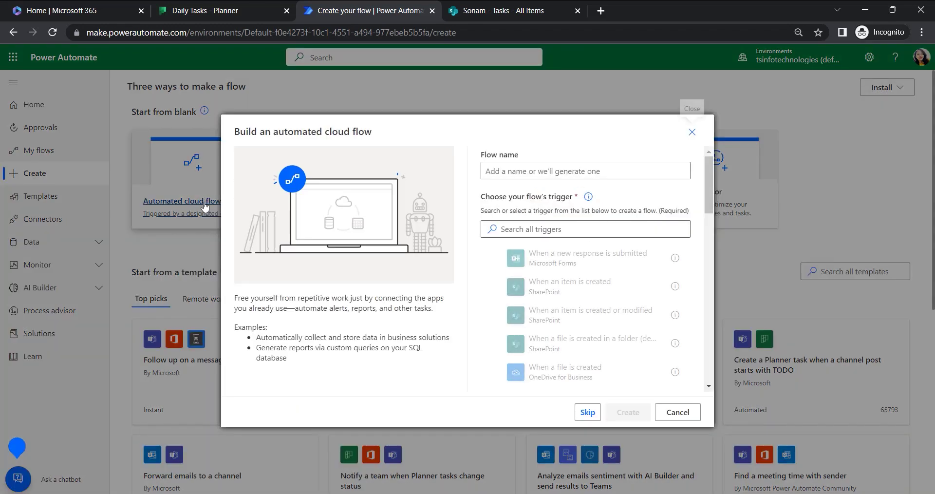
click(535, 170)
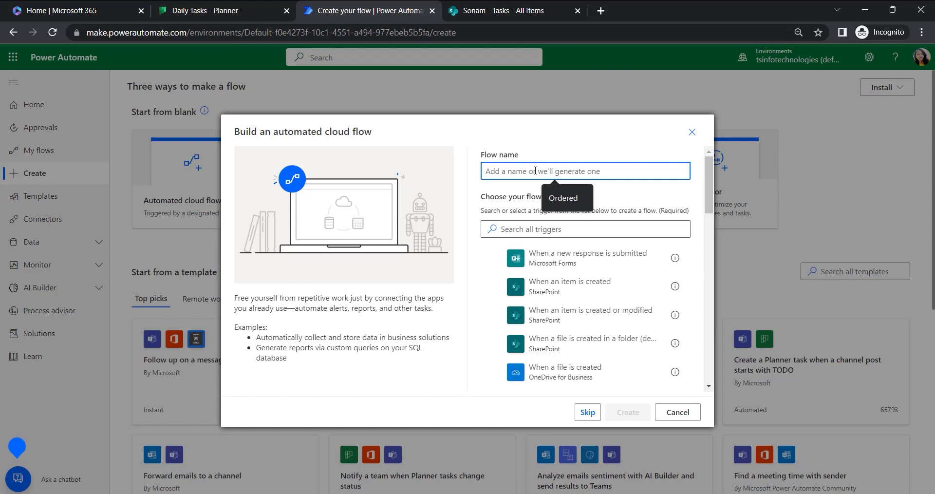
text(Create atask using attachment from SharePoint)
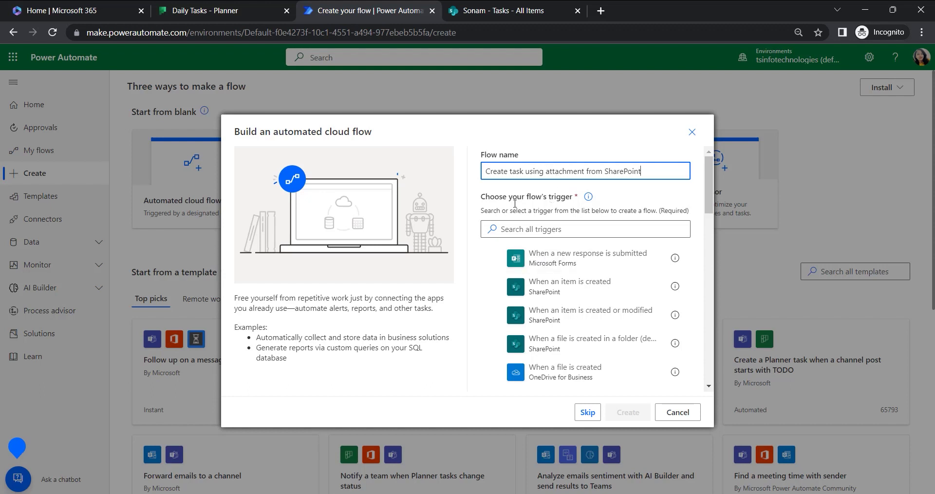
click(578, 292)
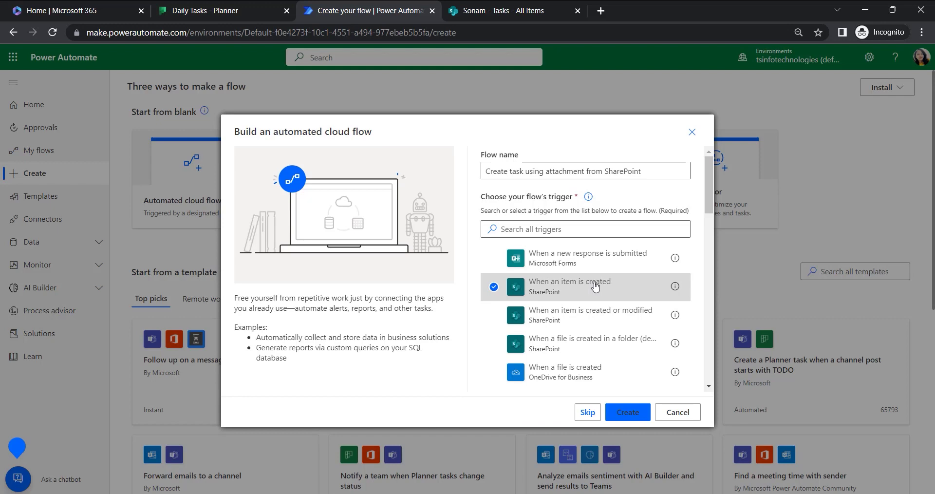
click(620, 413)
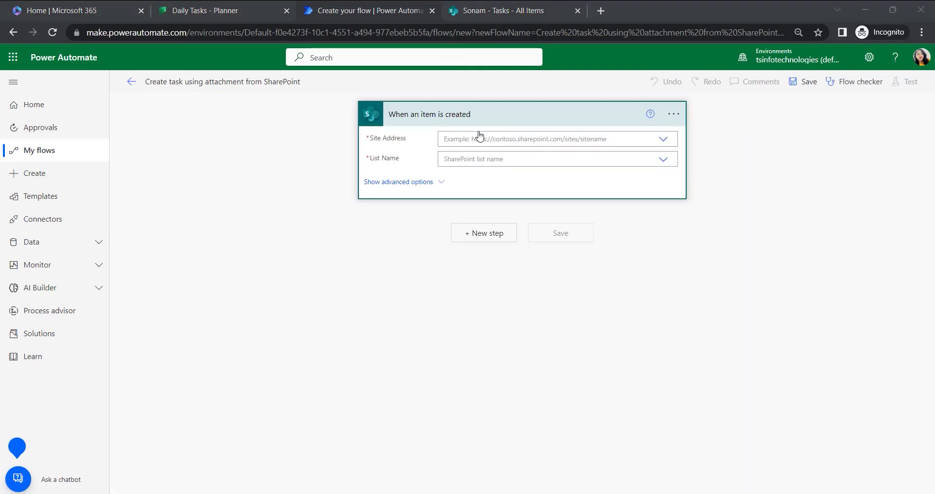
Set the trigger's Site Address to the author's site and List Name to Tasks
click(476, 142)
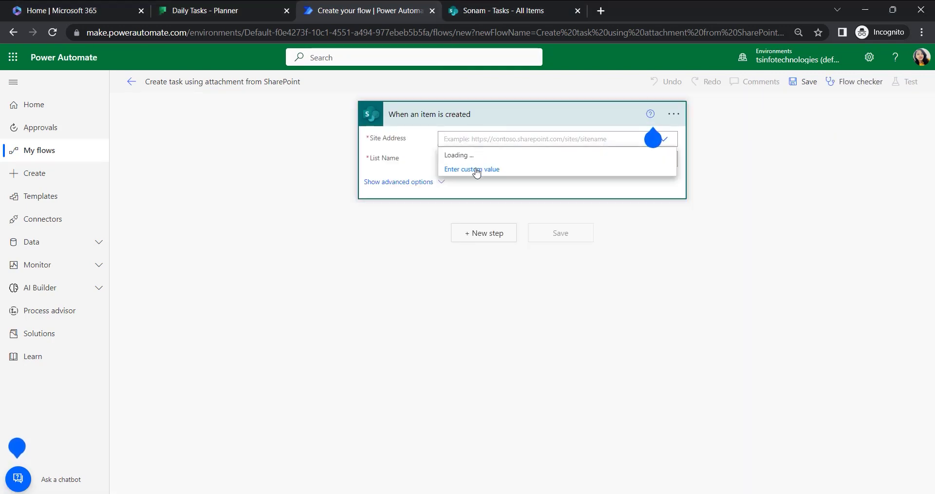
click(460, 240)
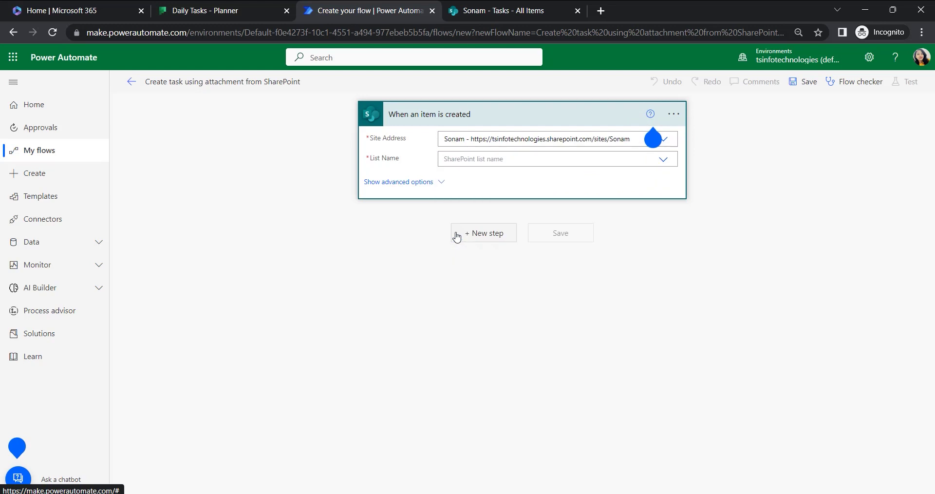
click(476, 161)
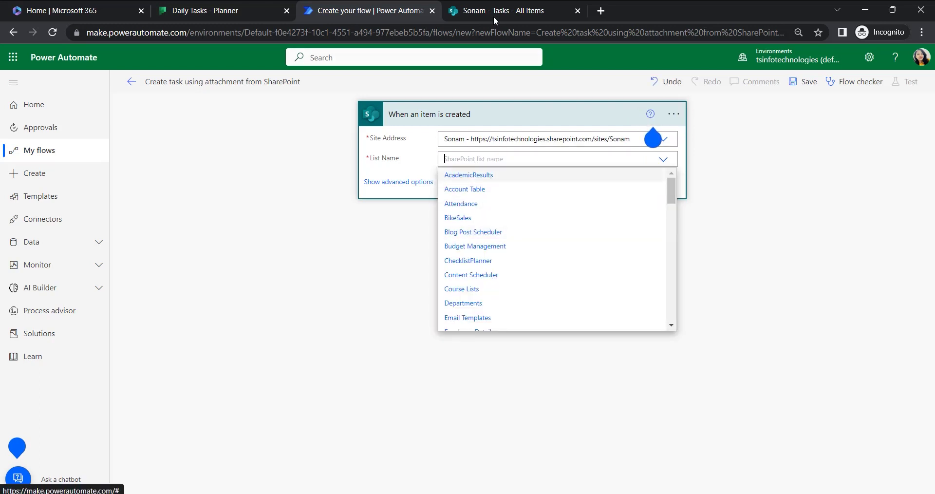
scroll(489, 217, down, 8)
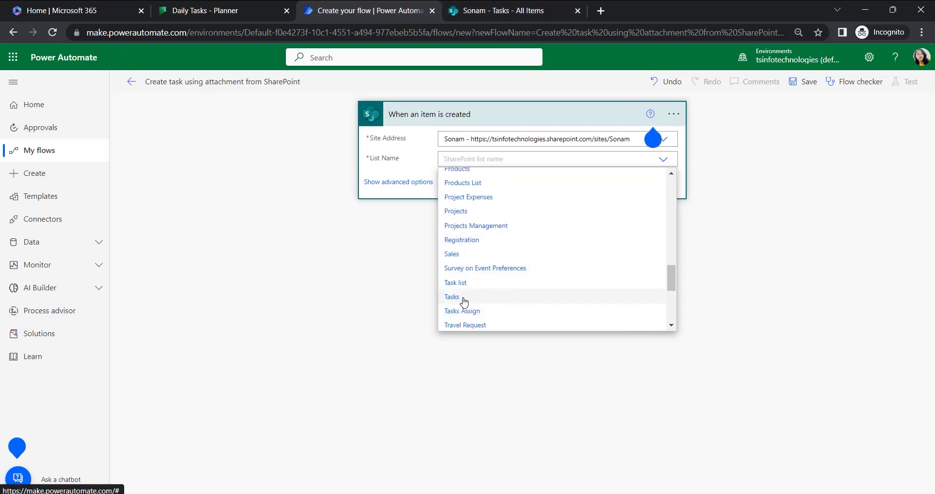
click(460, 296)
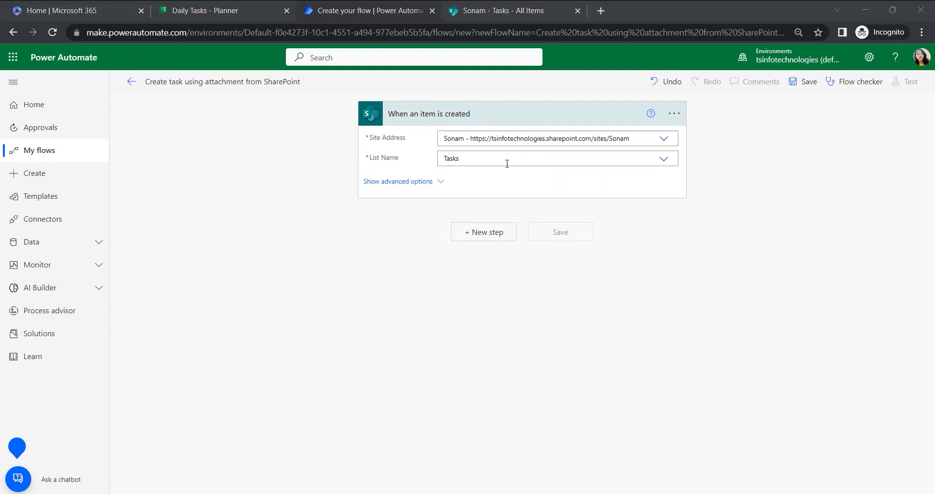
click(496, 234)
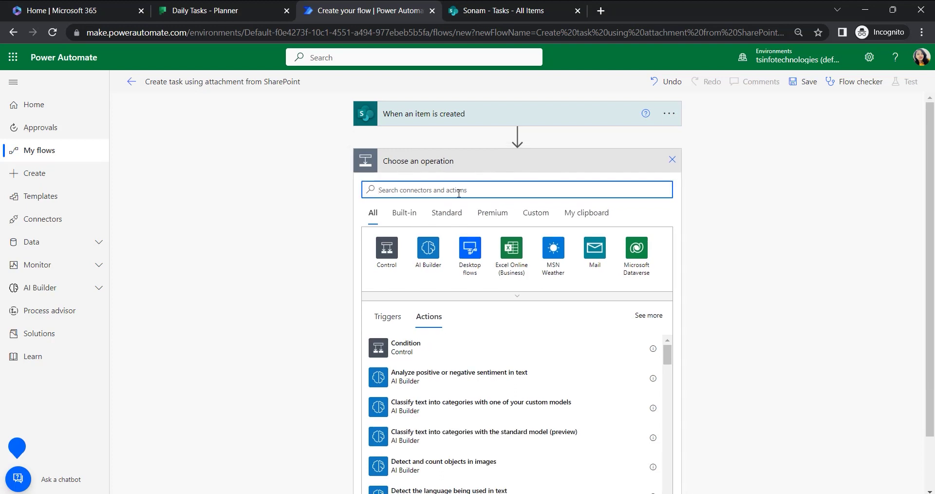
Search 'Get attch' and add the SharePoint Get attachments action after the trigger
text(Get attch)
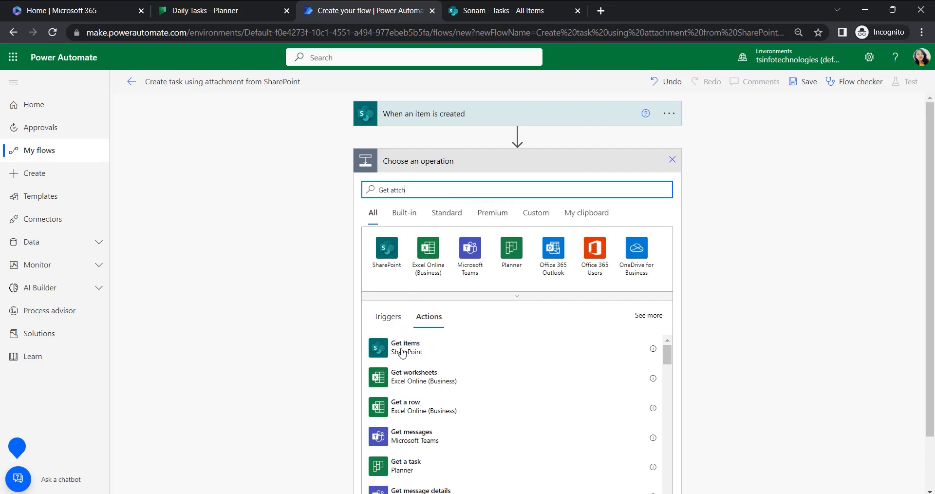
click(387, 247)
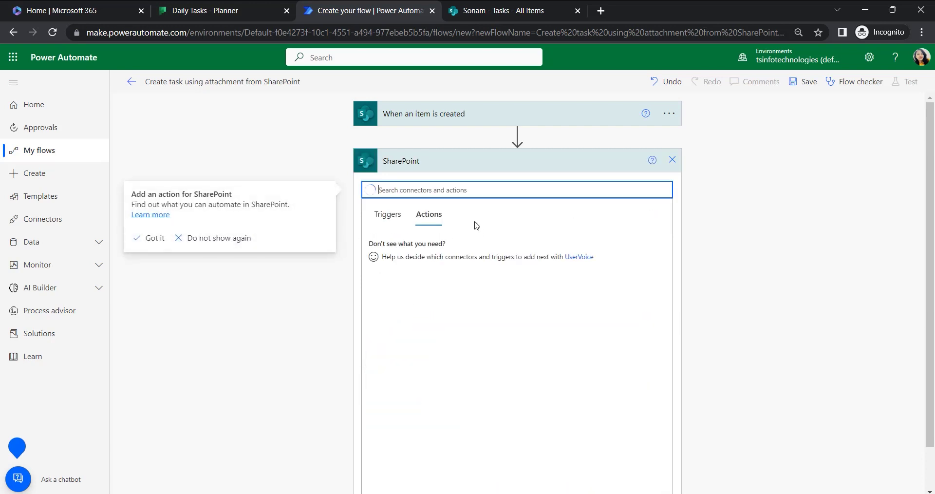
scroll(435, 302, down, 3)
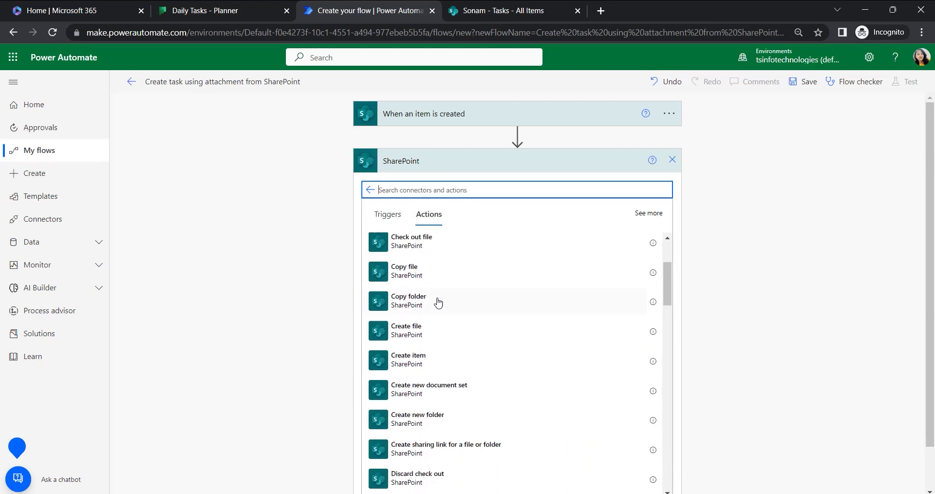
scroll(443, 347, down, 10)
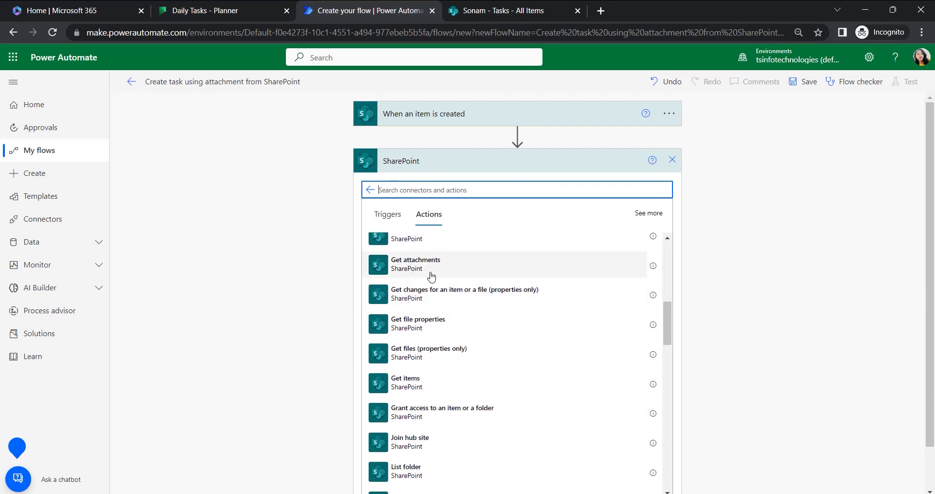
scroll(439, 321, up, 1)
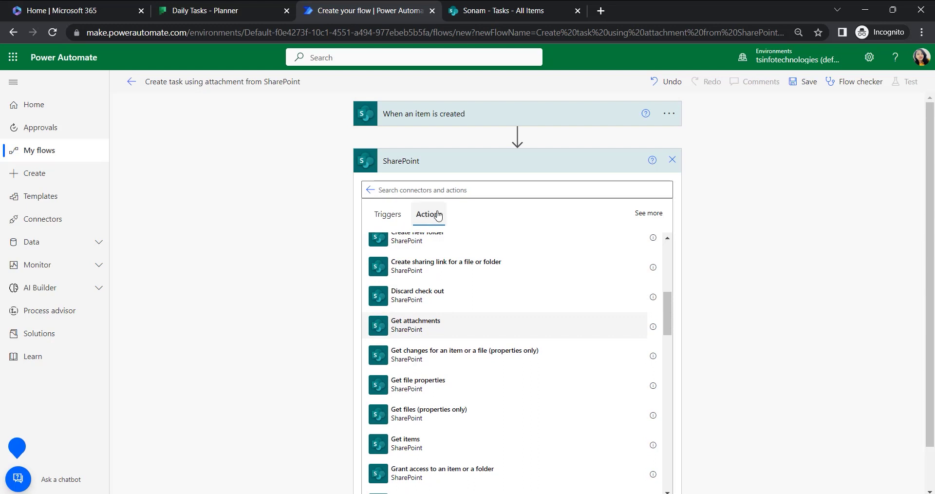
click(415, 324)
click(452, 184)
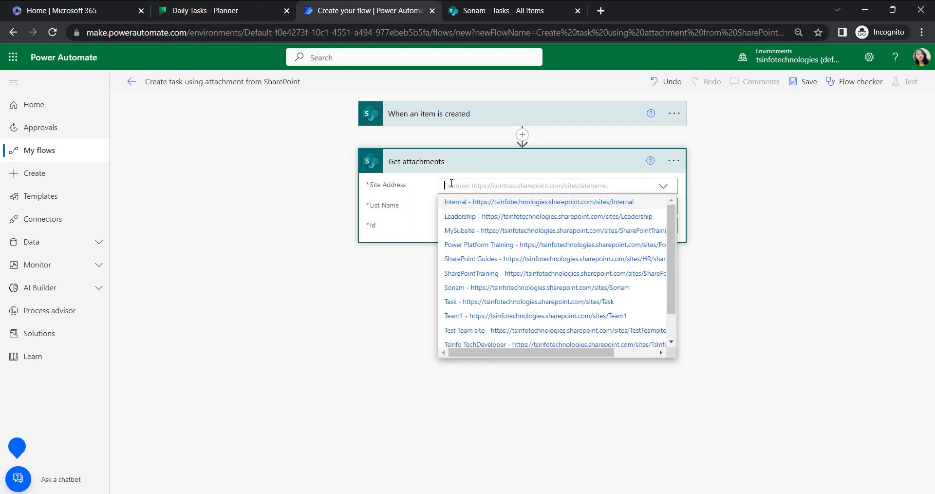
Point Get attachments at the same site and its Tasks list
click(456, 287)
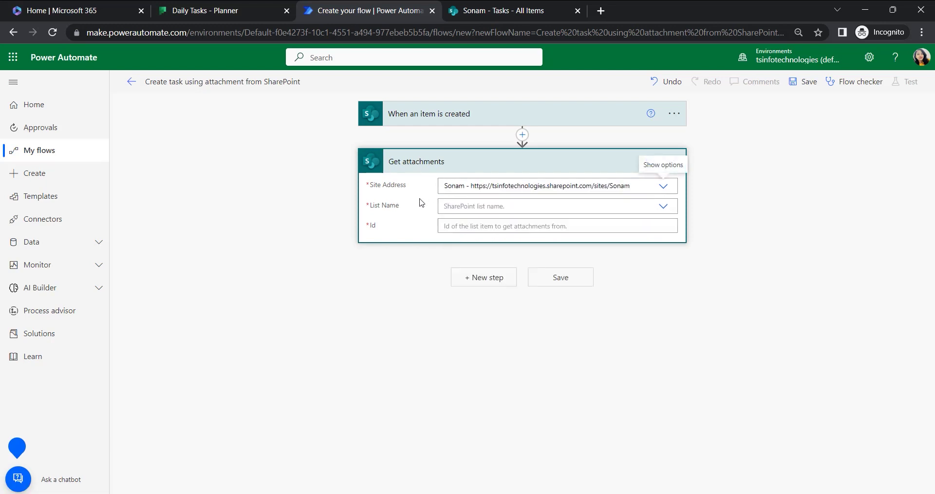
click(451, 211)
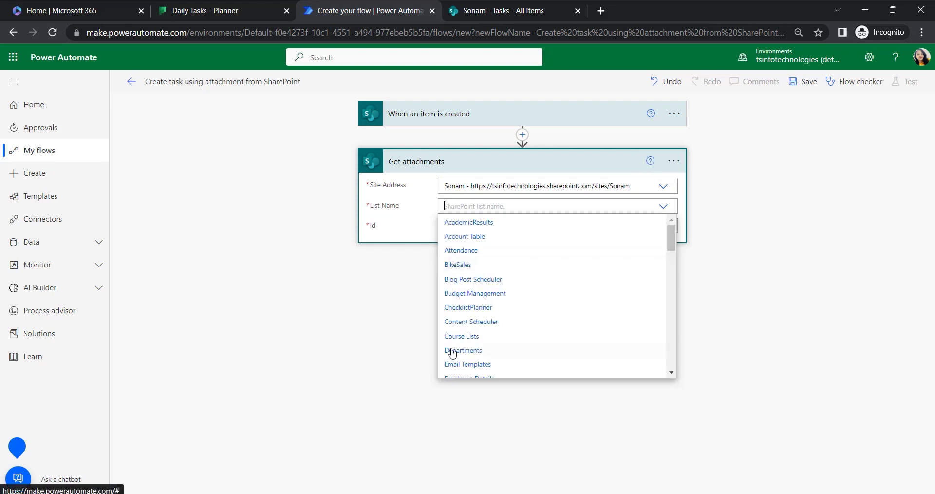
scroll(456, 351, down, 5)
scroll(457, 351, down, 4)
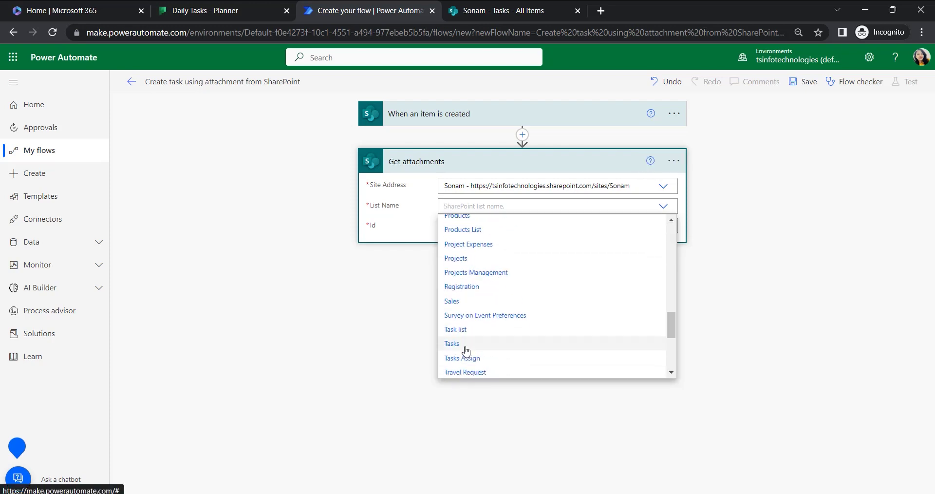
Fill the Id field with the trigger's dynamic ID and collapse the Get attachments card
click(496, 226)
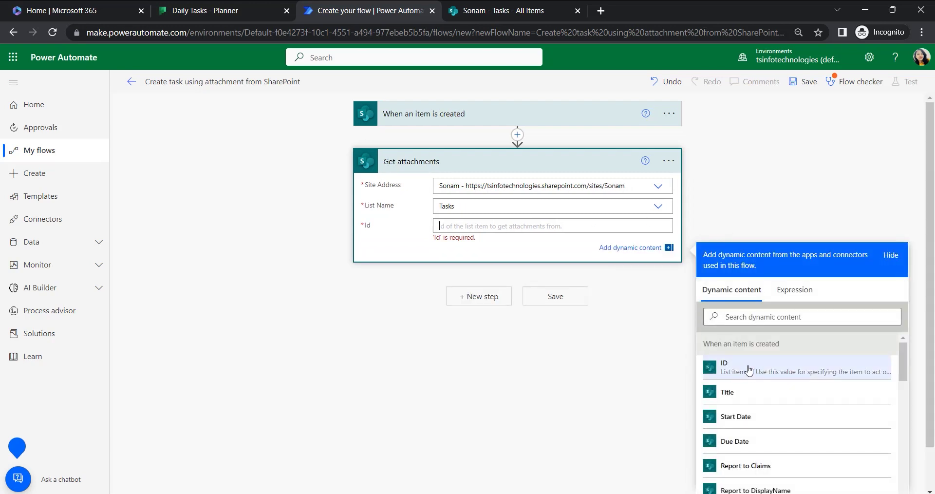
drag(784, 349, 724, 362)
click(724, 362)
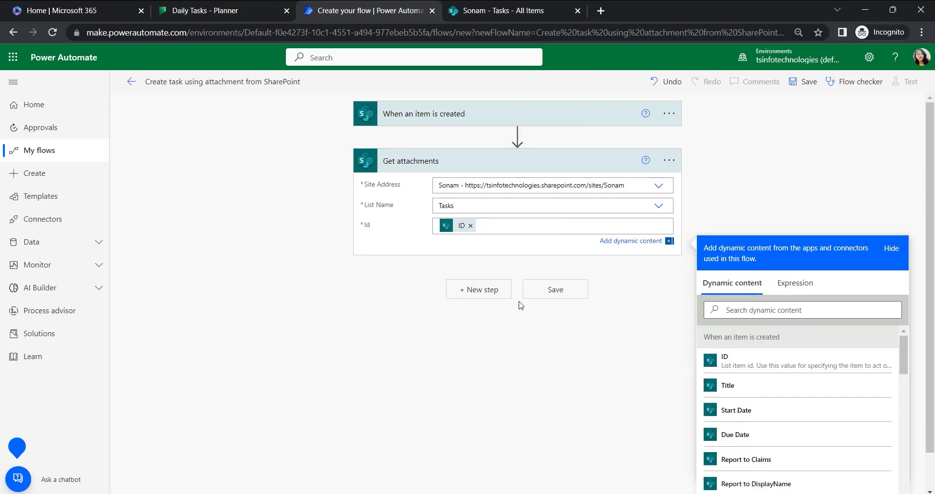
click(520, 305)
click(452, 162)
click(476, 209)
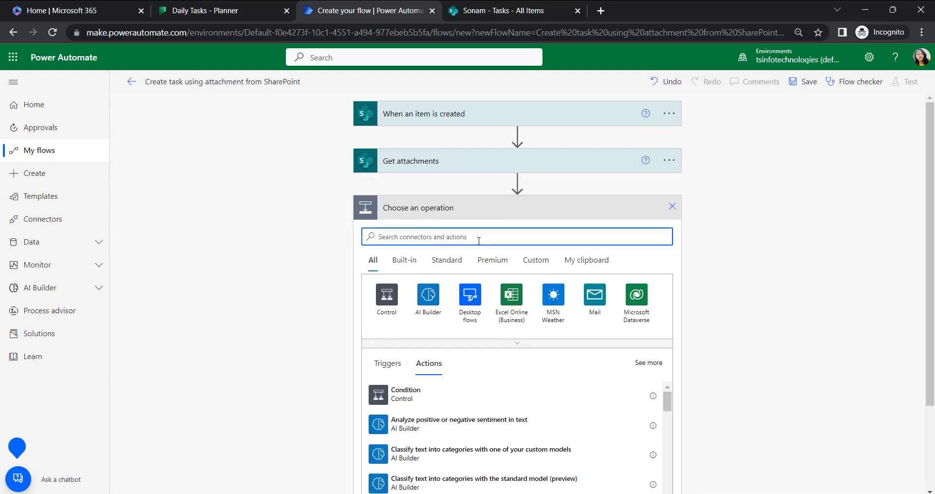
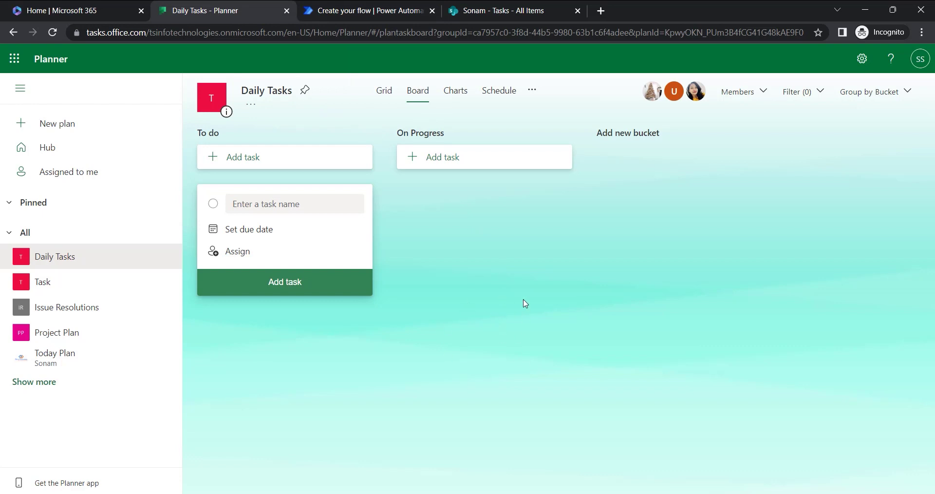
Confirm in Planner that the Daily Tasks plan belongs to the Team1 group, then return to the flow
click(365, 10)
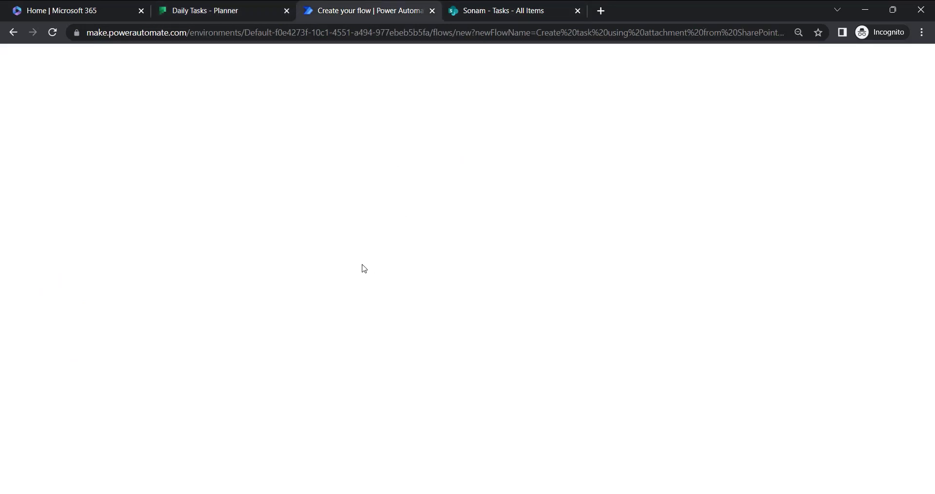
scroll(505, 331, down, 2)
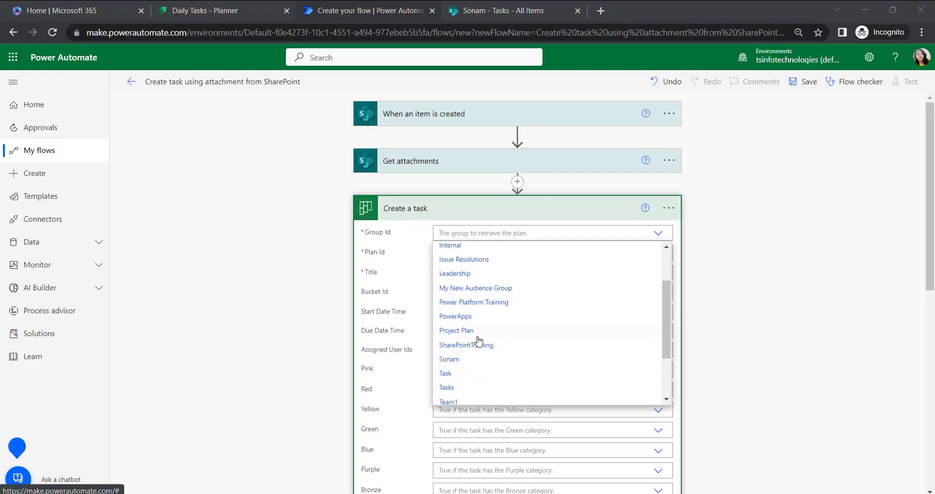
scroll(480, 362, down, 2)
click(196, 6)
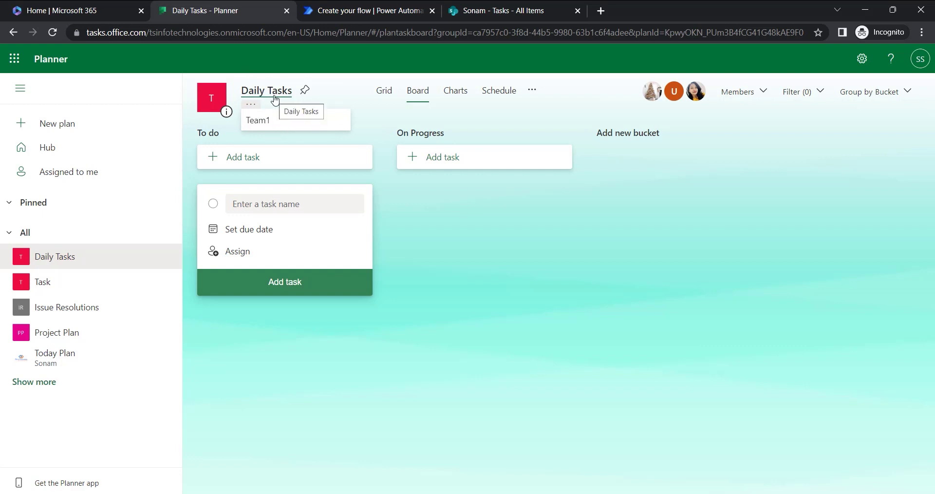
click(359, 6)
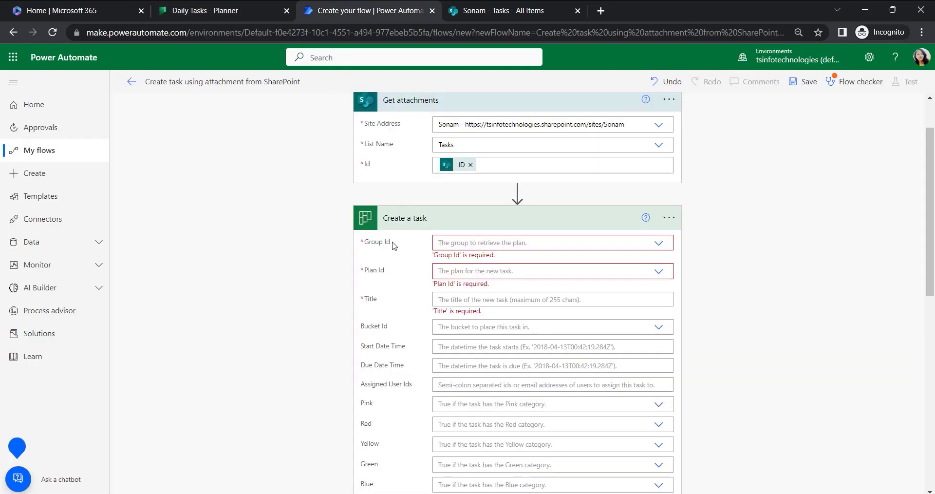
Set the task's group to Team1 and plan to Daily Tasks, with the item's Title as title
click(490, 242)
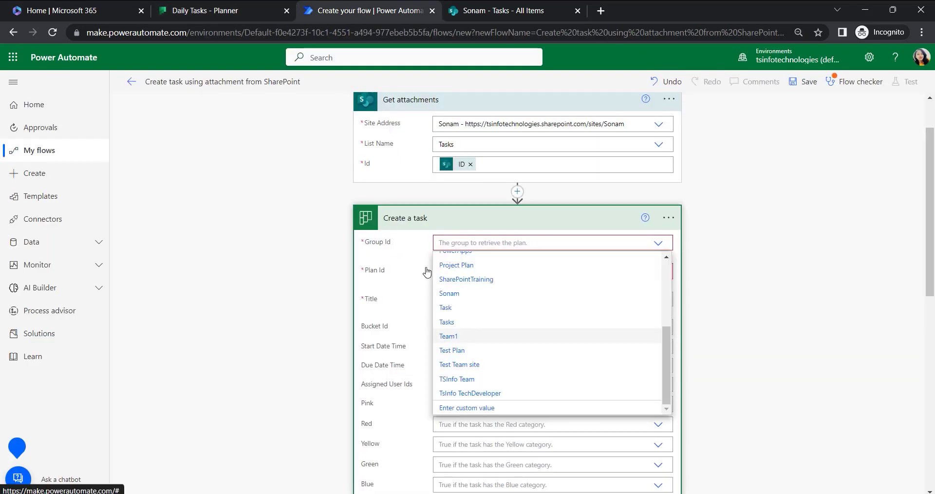
key(Return)
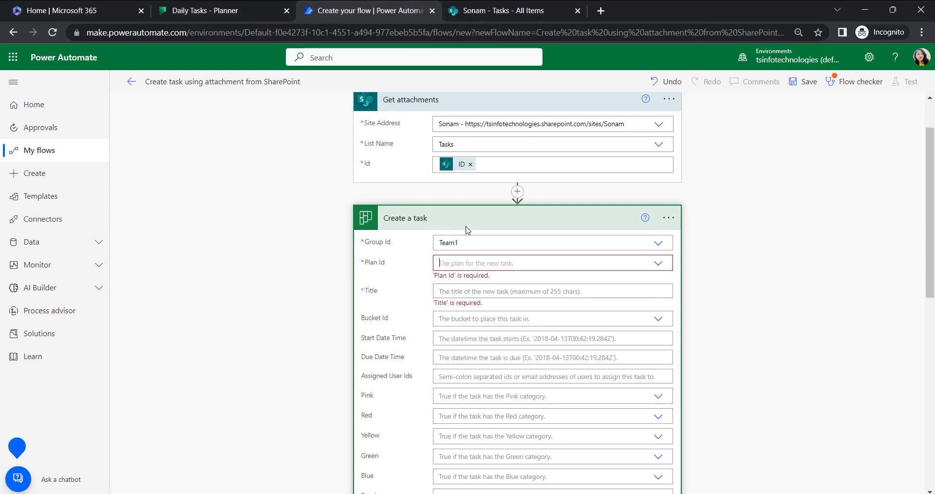
click(492, 263)
click(519, 287)
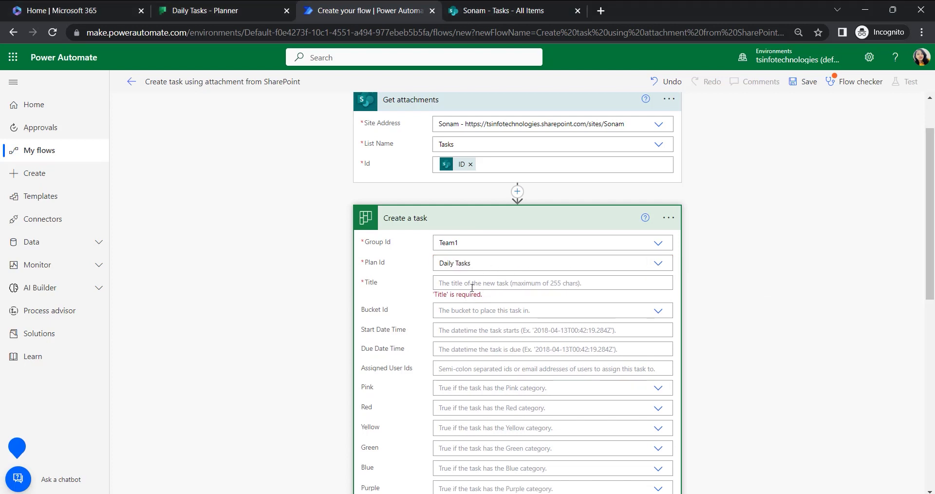
click(471, 287)
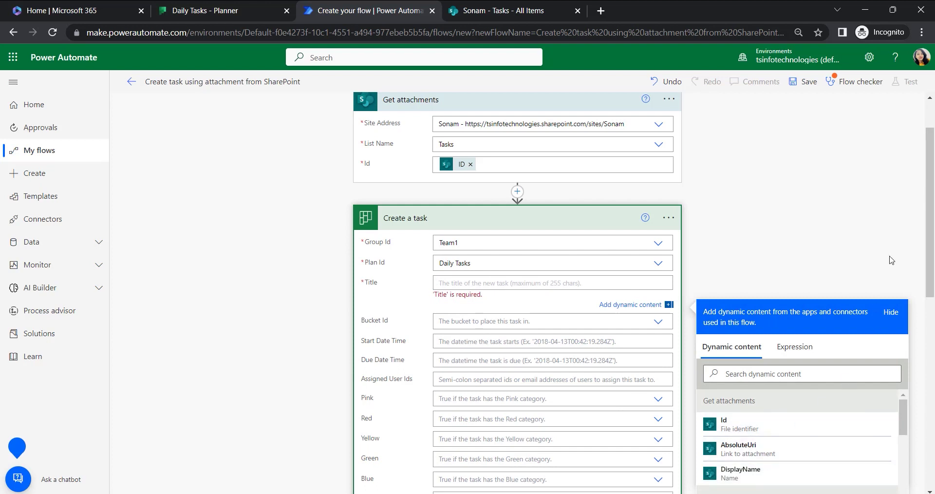
scroll(823, 406, down, 3)
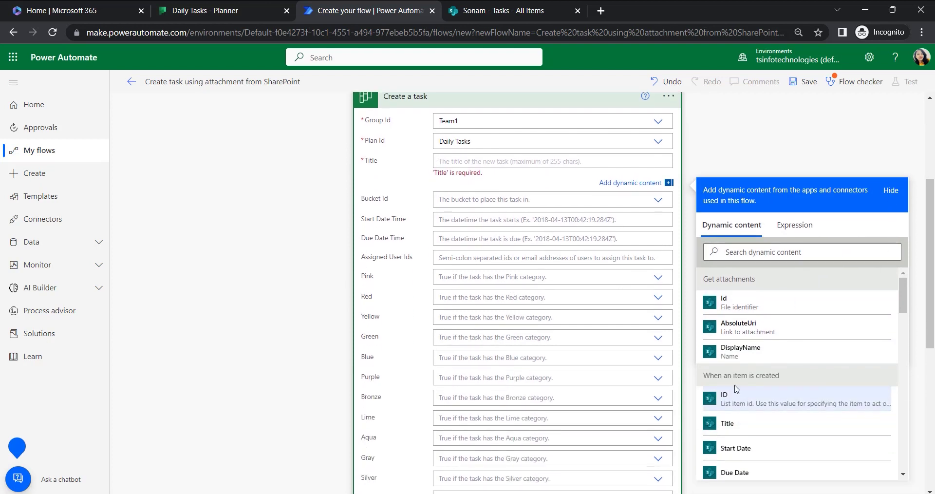
click(728, 424)
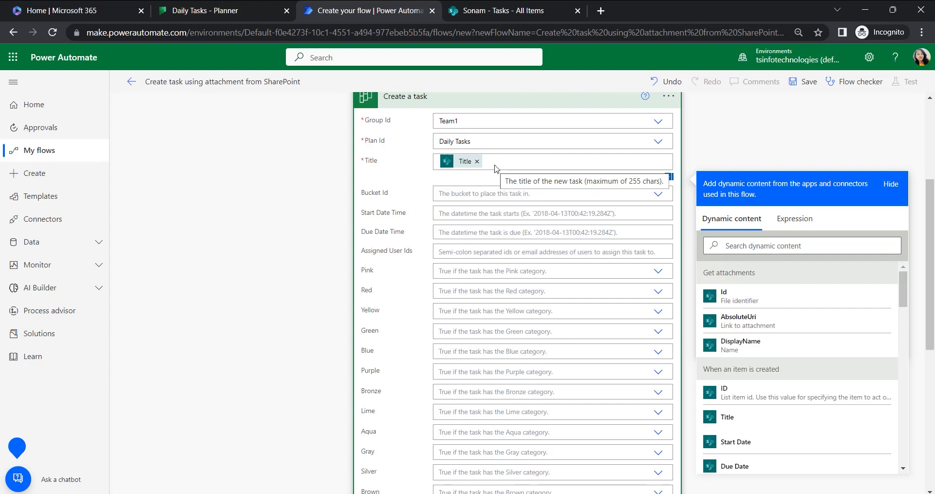
Put new tasks in the To do bucket and use the item's Start Date as start date
click(486, 196)
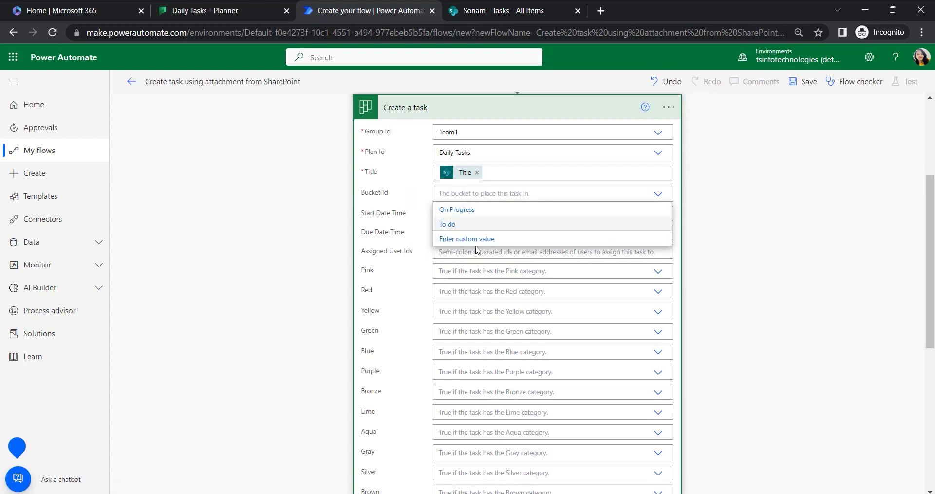
click(463, 223)
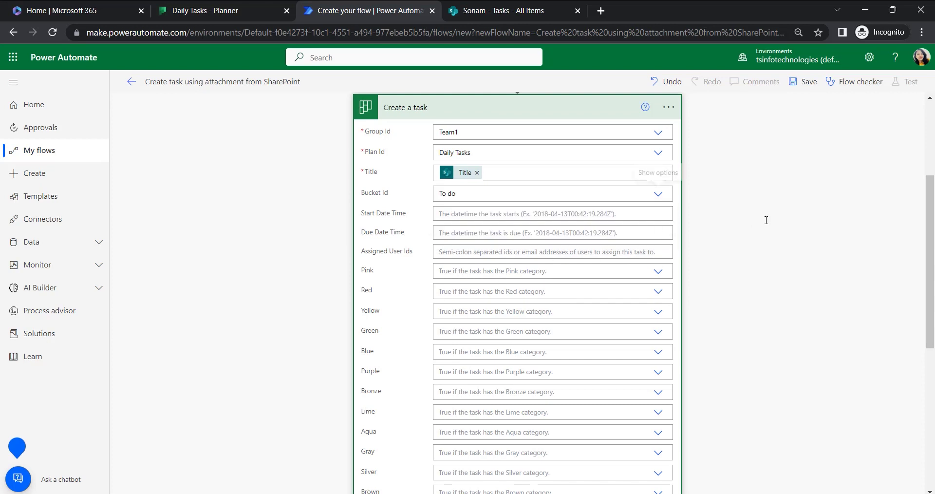
click(466, 213)
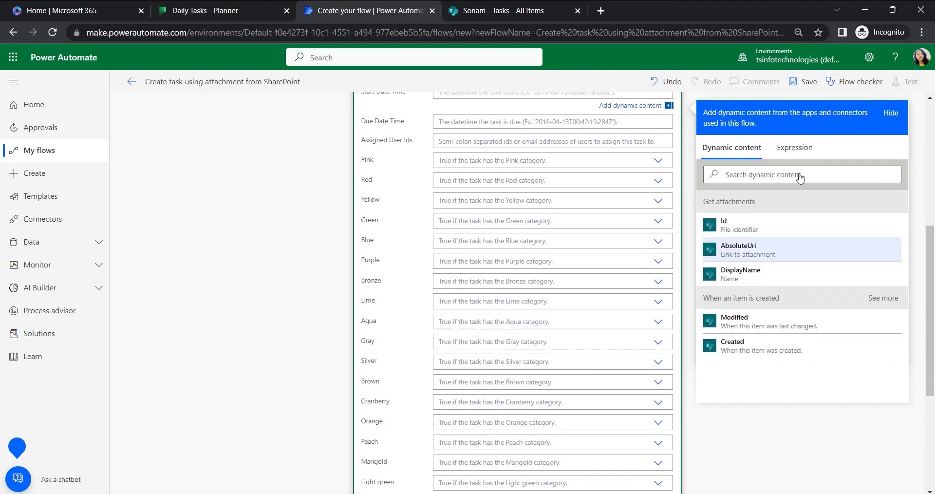
click(882, 298)
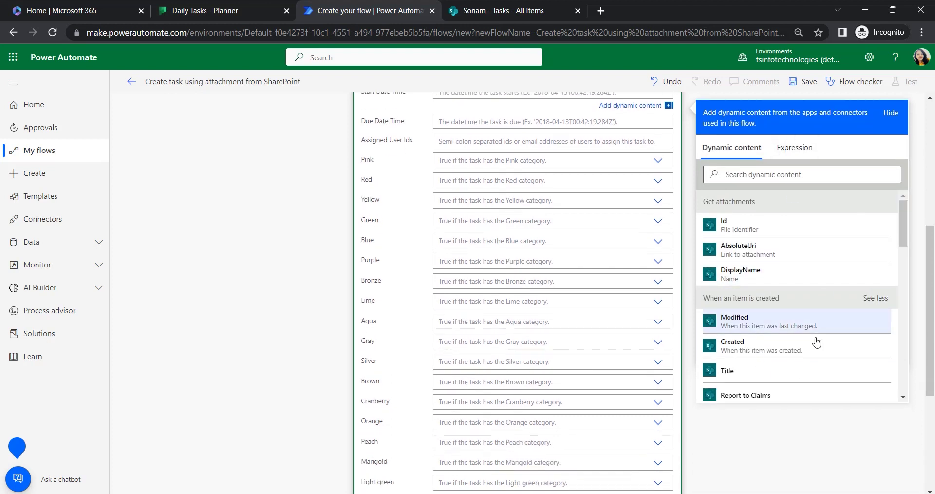
click(763, 174)
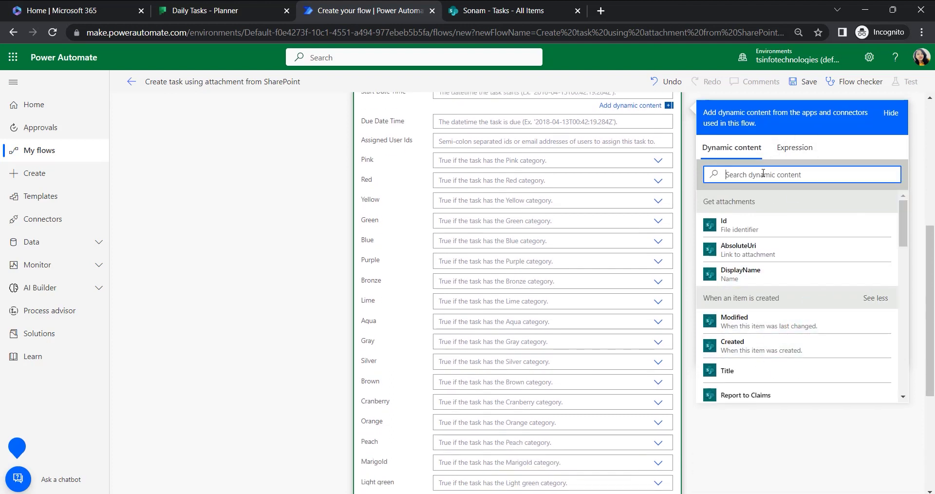
text(Start)
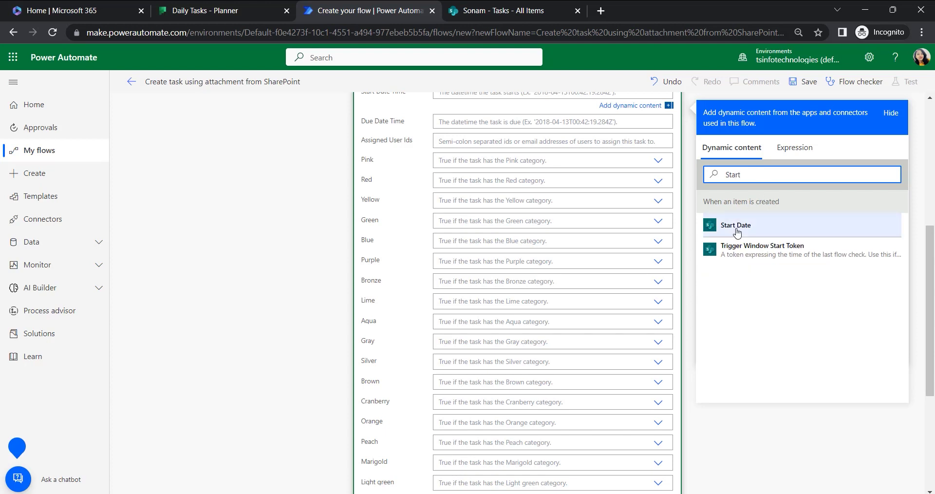
click(735, 226)
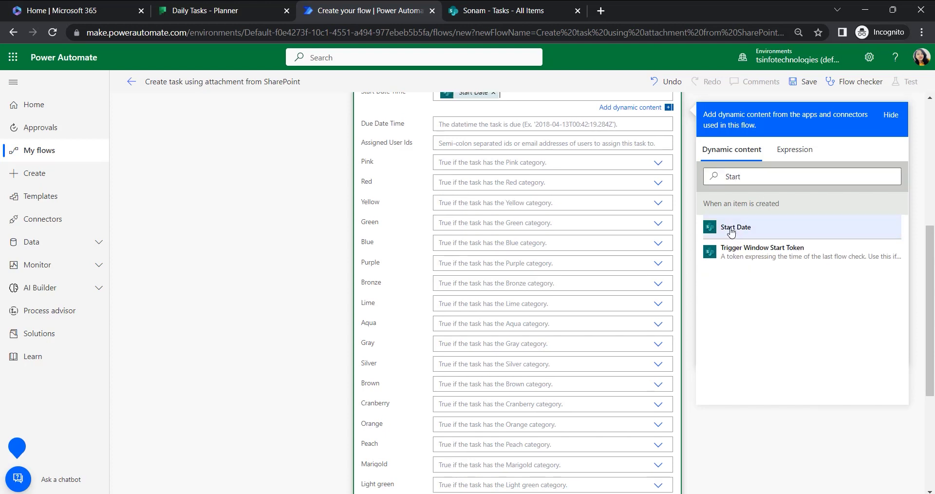
Use the item's Due Date as the task's due date and collapse the Create a task step
click(520, 125)
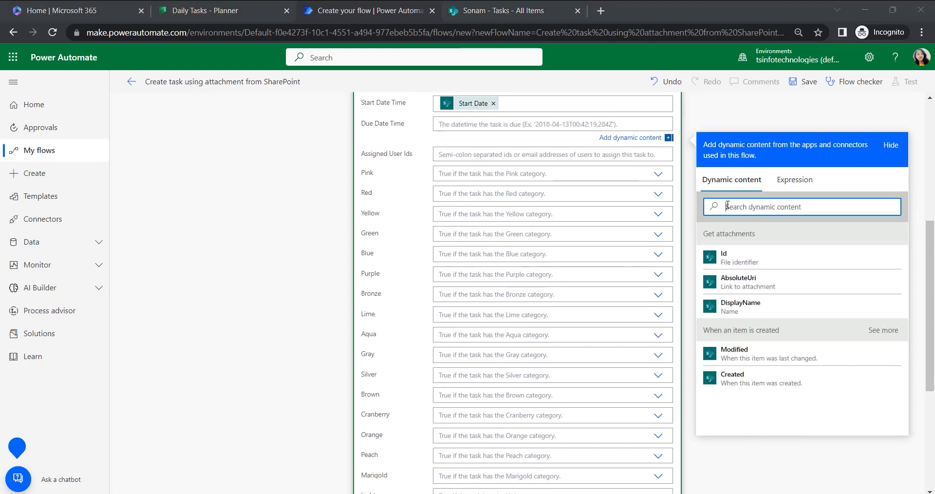
text(Due date)
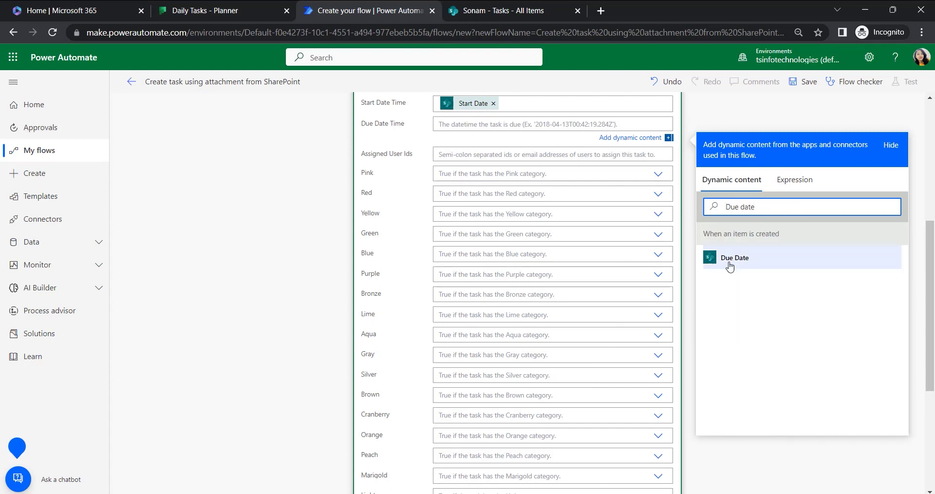
click(729, 263)
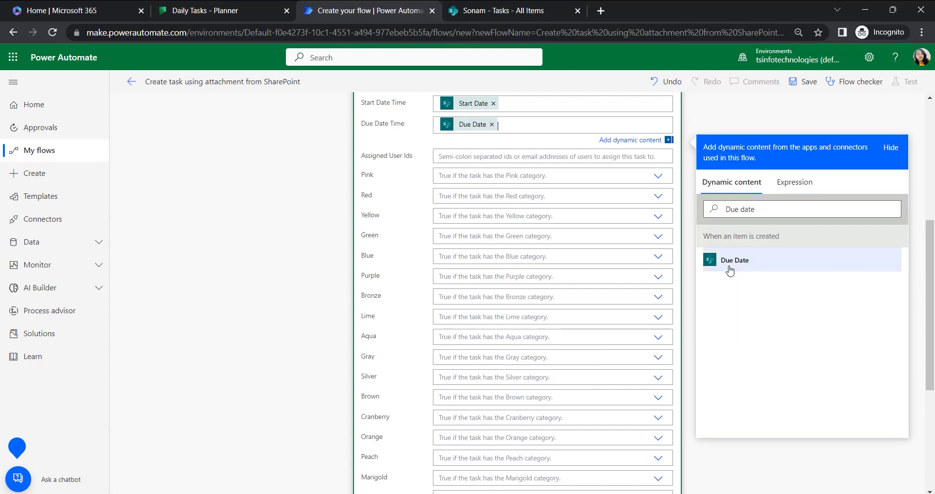
scroll(581, 212, up, 3)
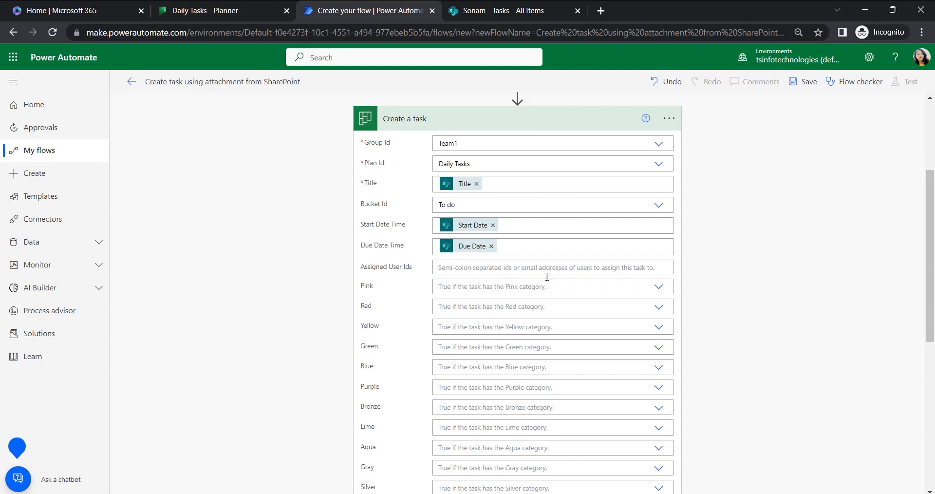
click(732, 175)
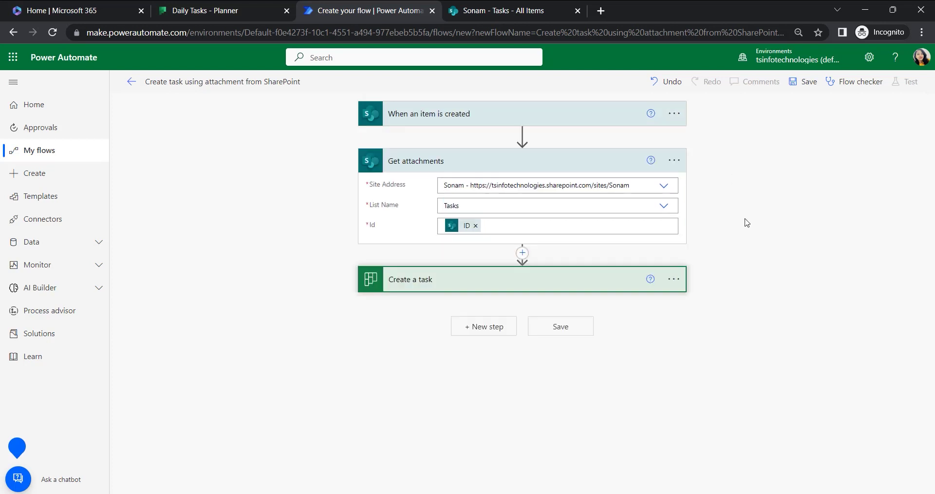
Collapse Get attachments, review the Create a task settings, then add a new step after it
click(490, 168)
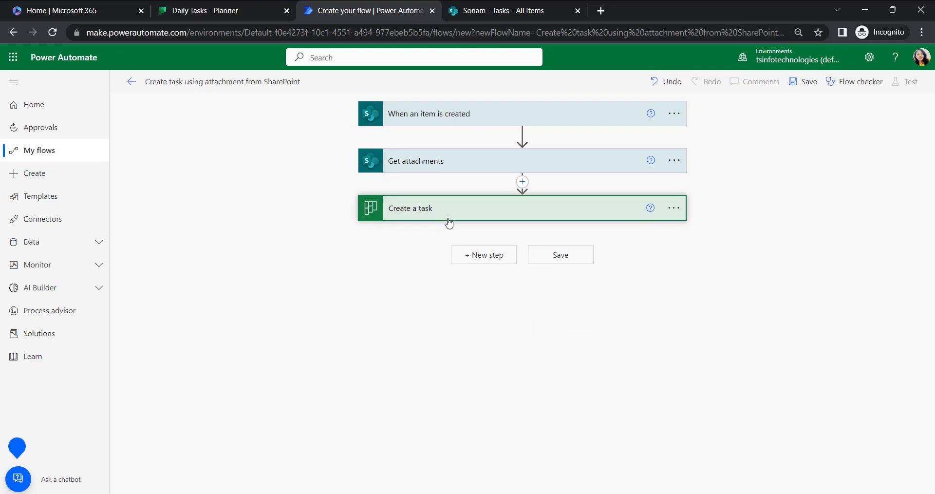
click(487, 219)
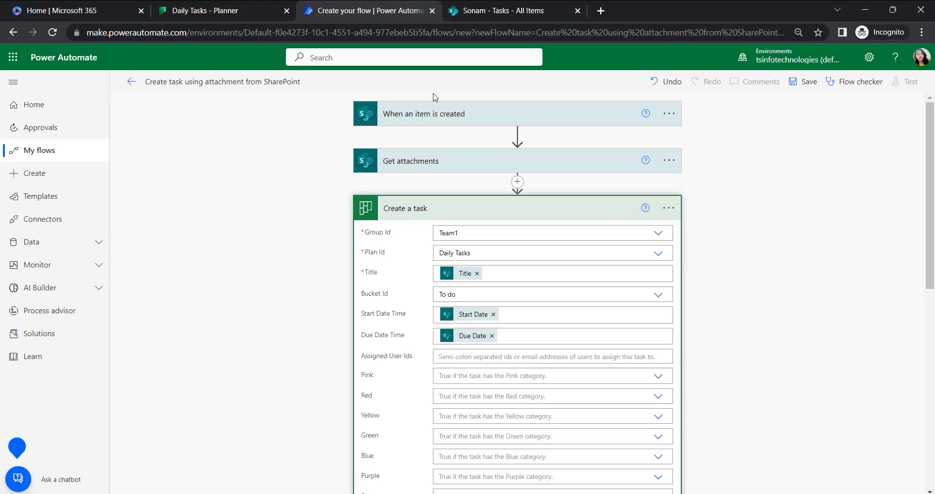
scroll(507, 411, down, 2)
scroll(507, 412, down, 3)
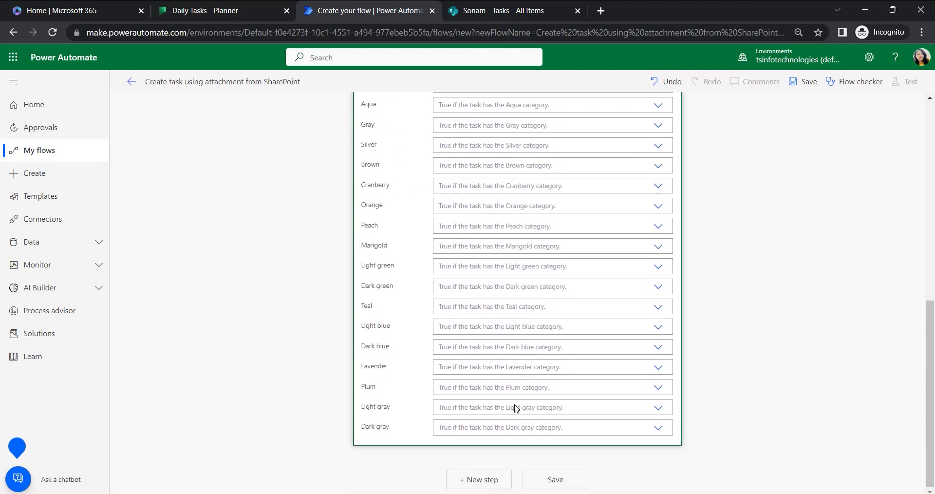
scroll(519, 411, up, 5)
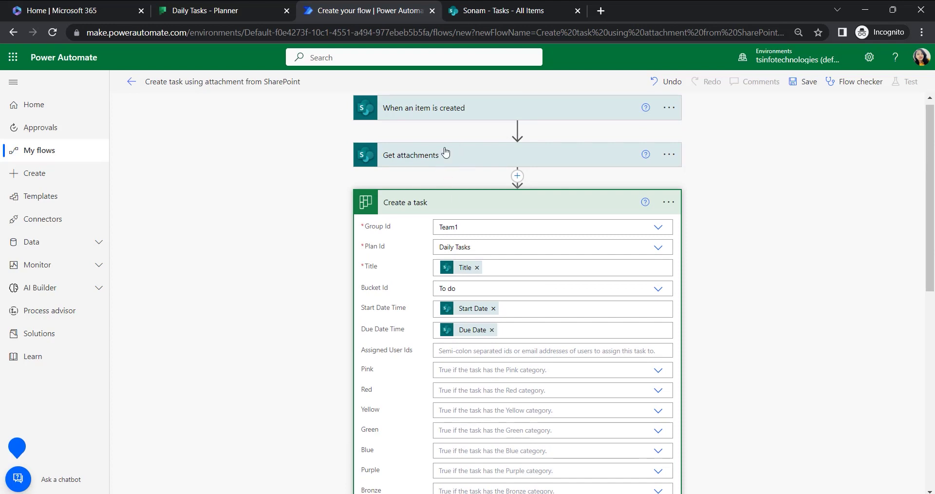
scroll(517, 261, down, 9)
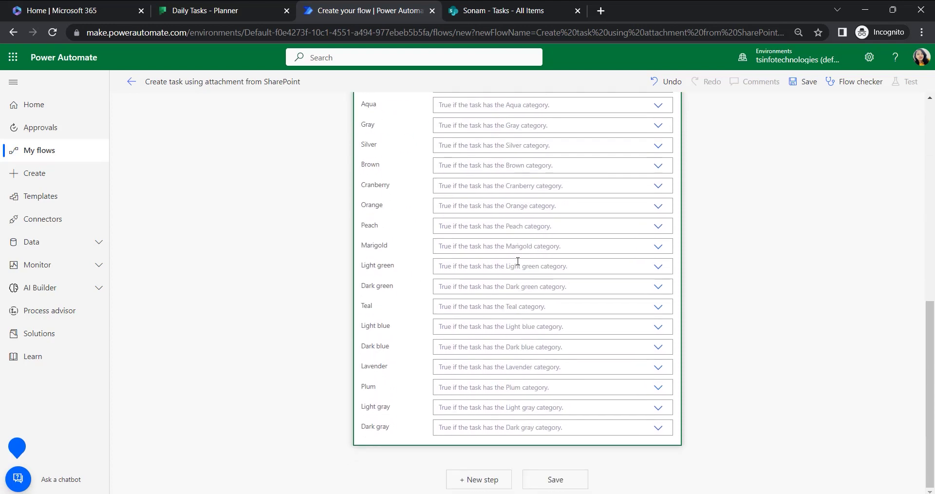
scroll(455, 217, up, 10)
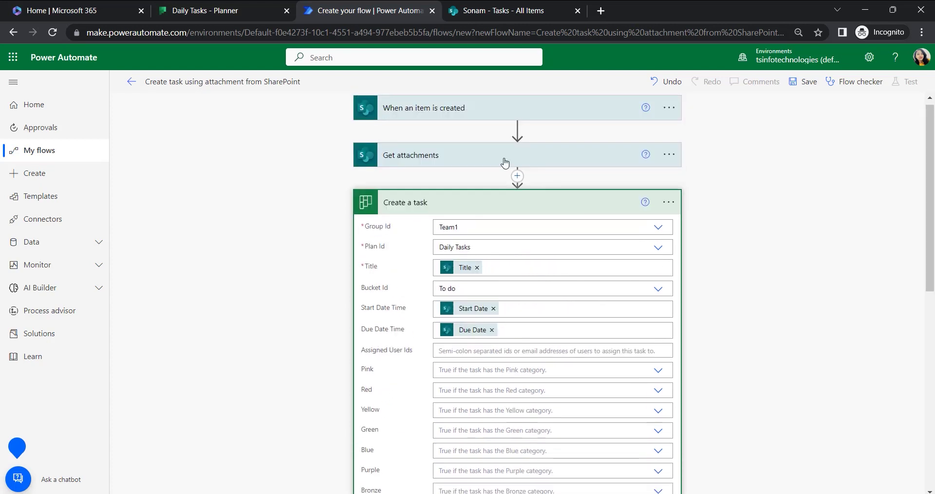
click(497, 208)
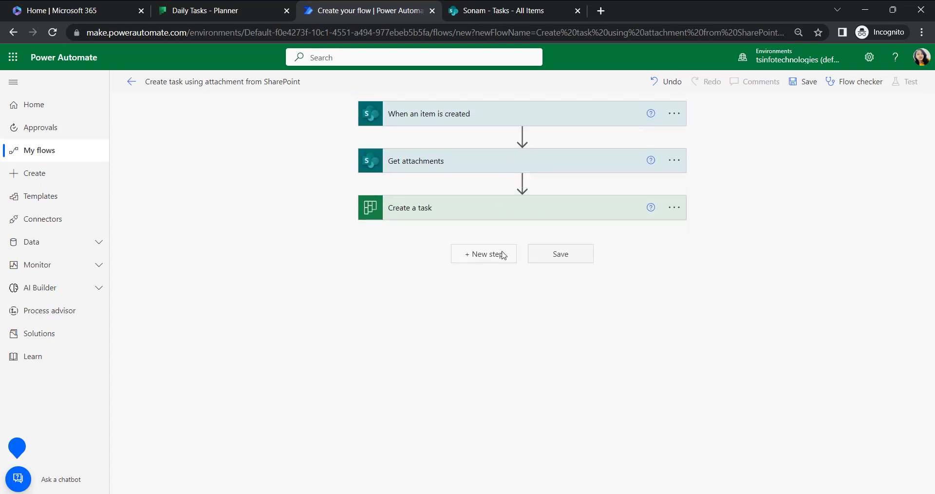
click(467, 254)
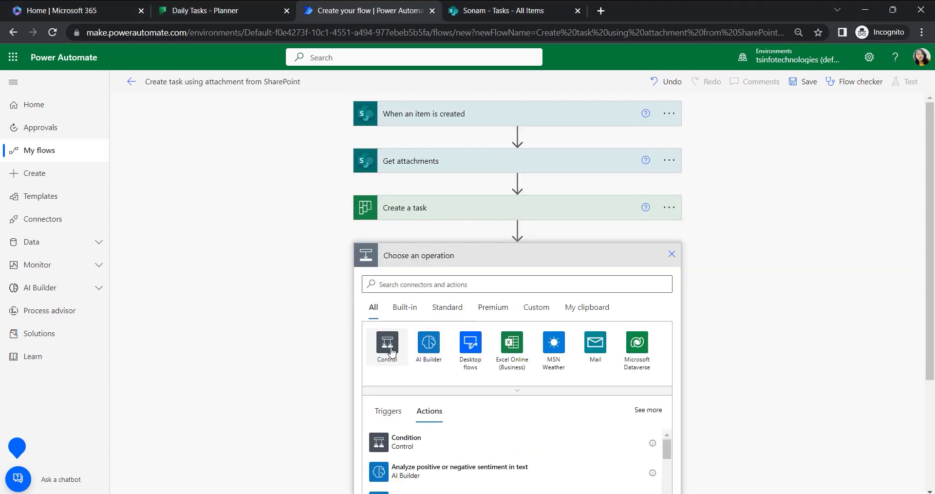
Add a Control Condition step whose first value is the Has attachments dynamic content
click(387, 344)
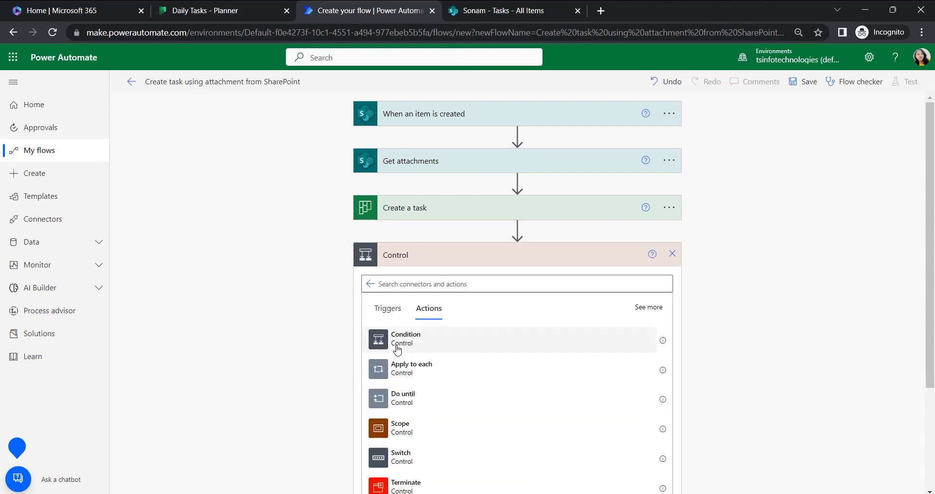
click(406, 339)
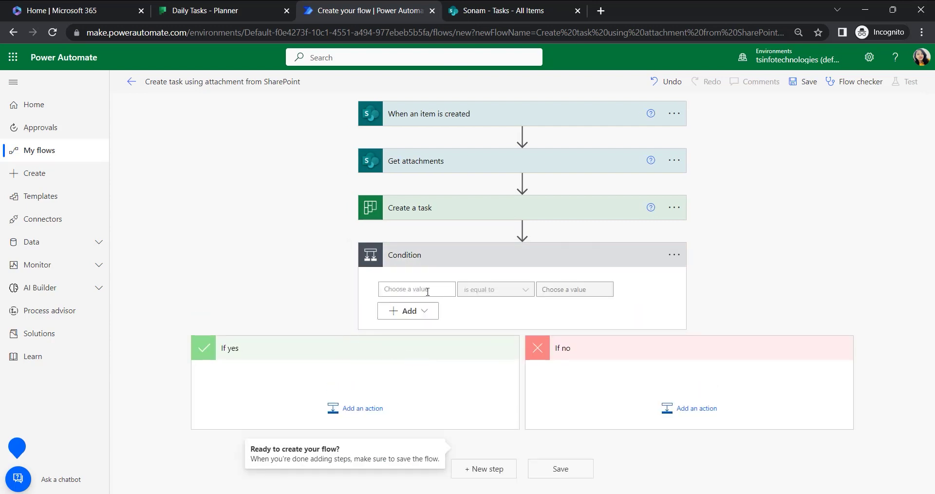
click(428, 290)
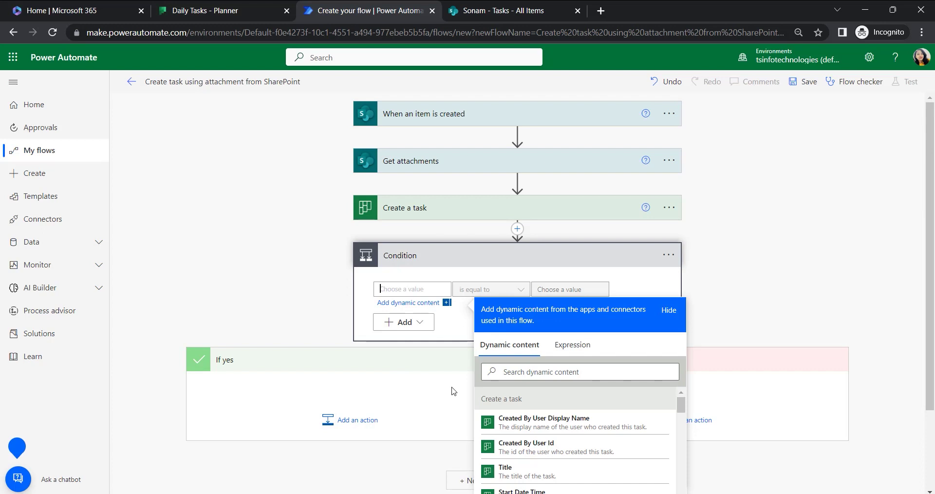
scroll(487, 351, down, 1)
click(515, 313)
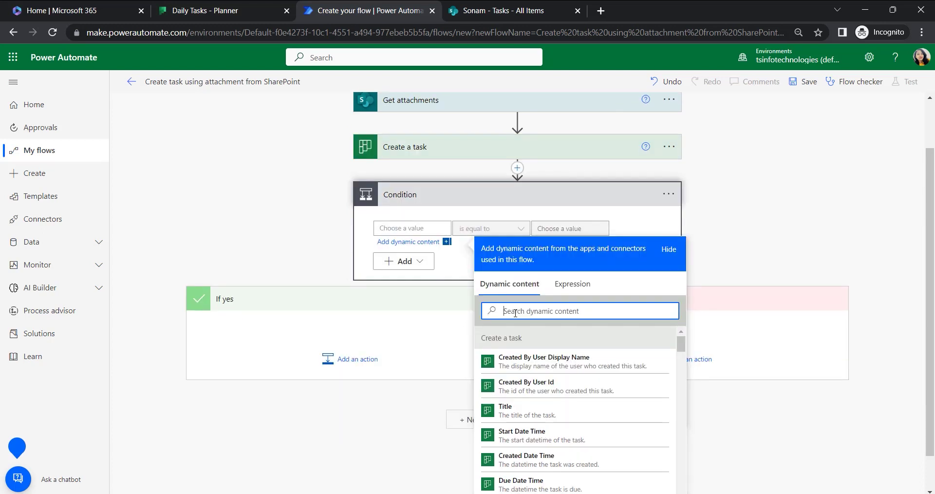
text(Hasatt)
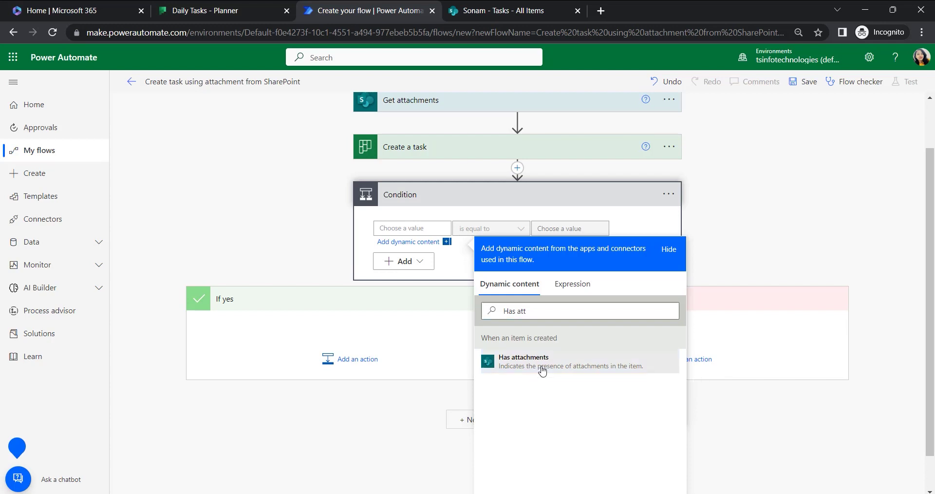
click(533, 373)
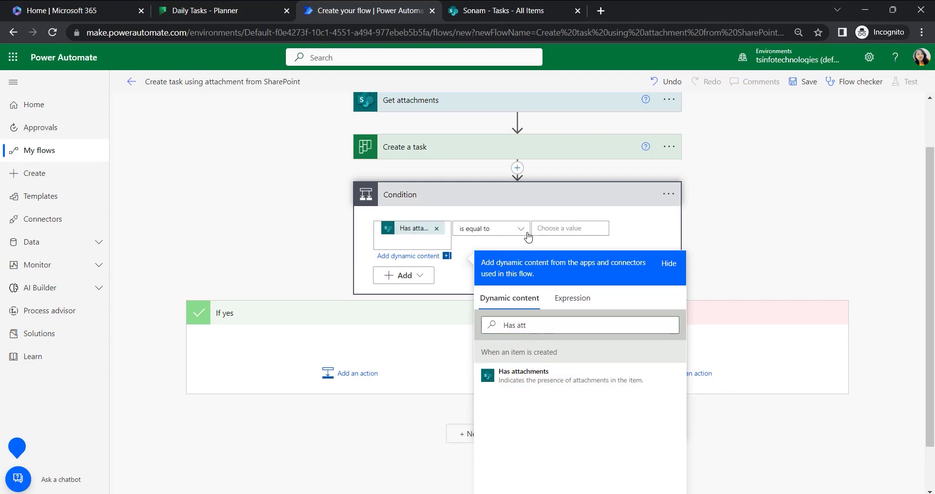
Set the condition to compare 'is equal to' against the expression true
click(585, 229)
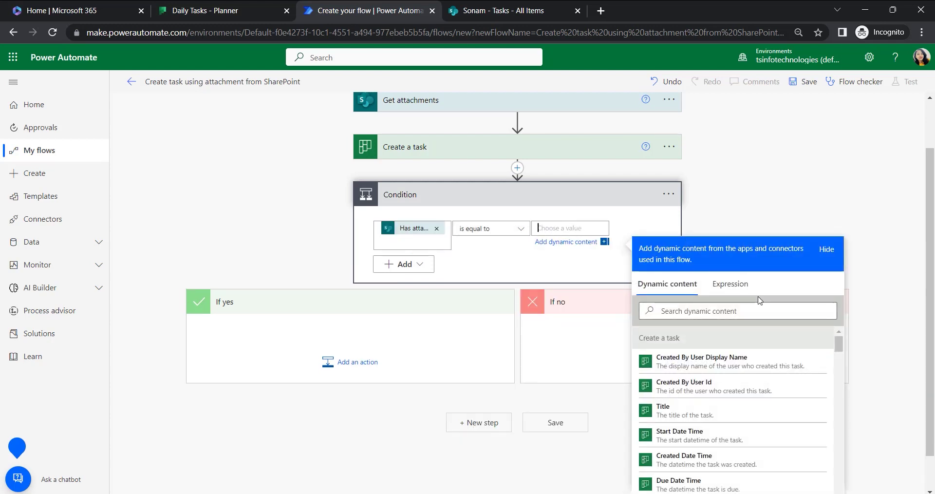
click(730, 288)
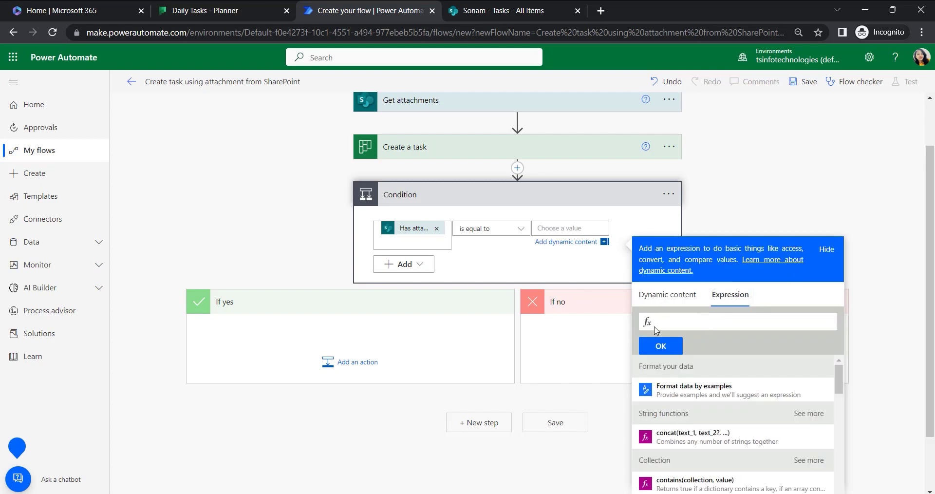
click(828, 249)
text(true)
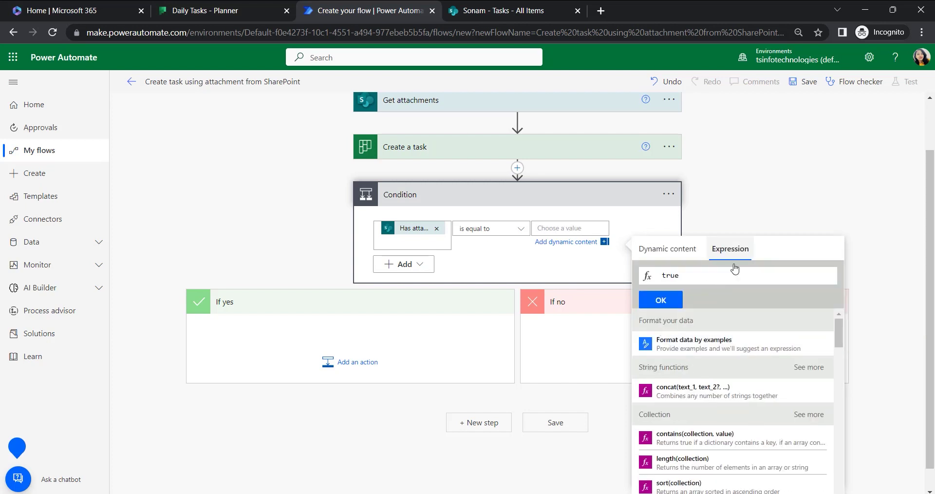
click(661, 300)
click(820, 158)
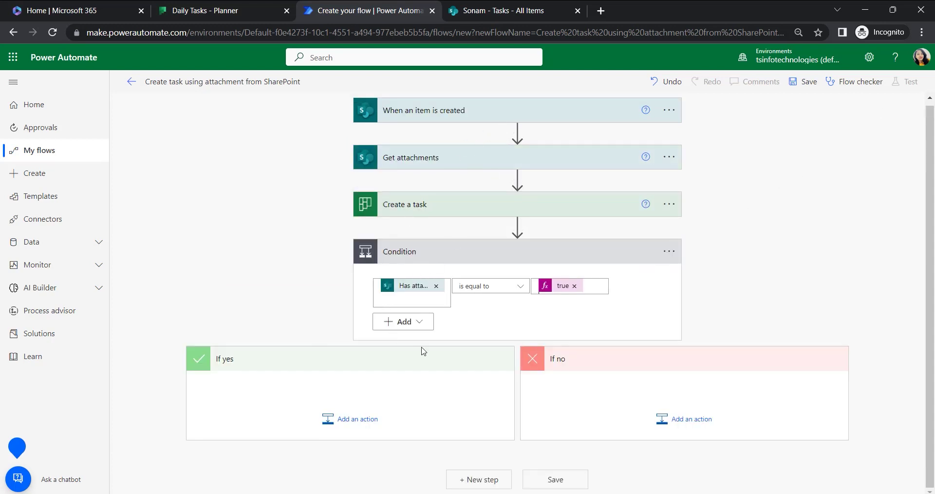
click(393, 394)
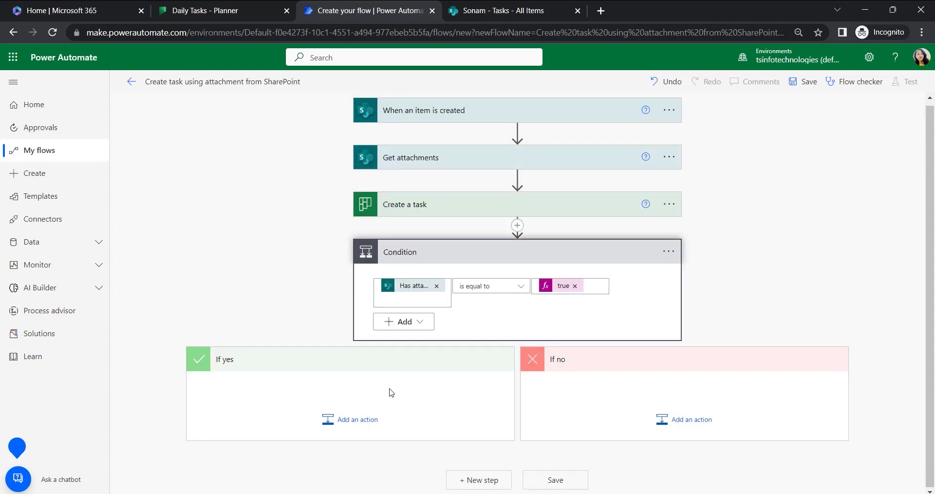
Search 'Update the task' and add Planner's Update task details action to the If yes branch
click(364, 420)
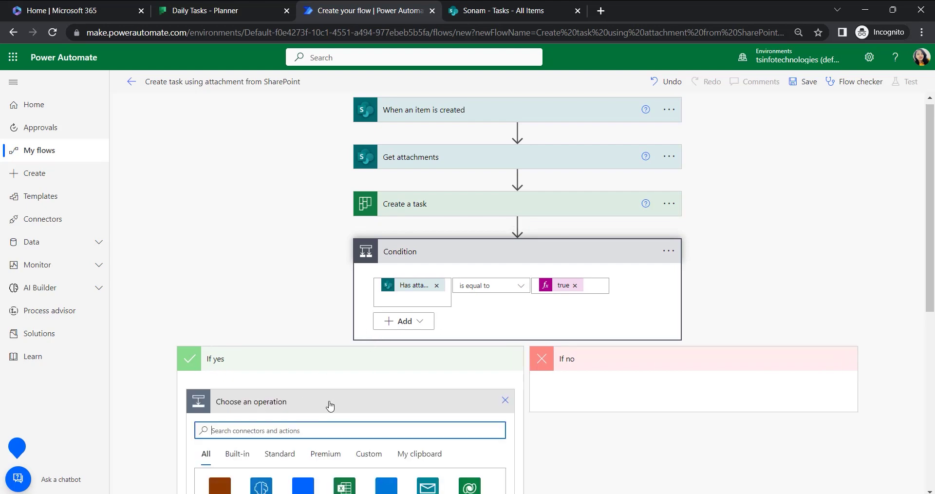
scroll(336, 400, down, 4)
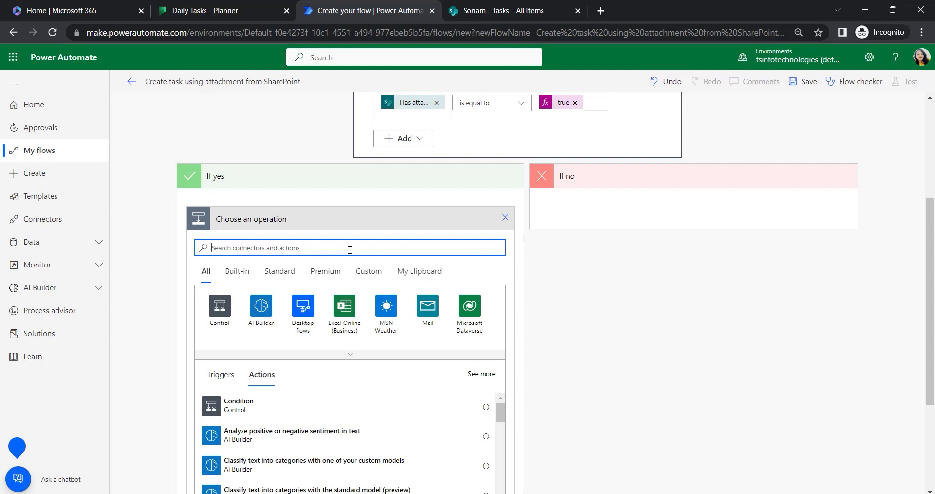
text(Update )
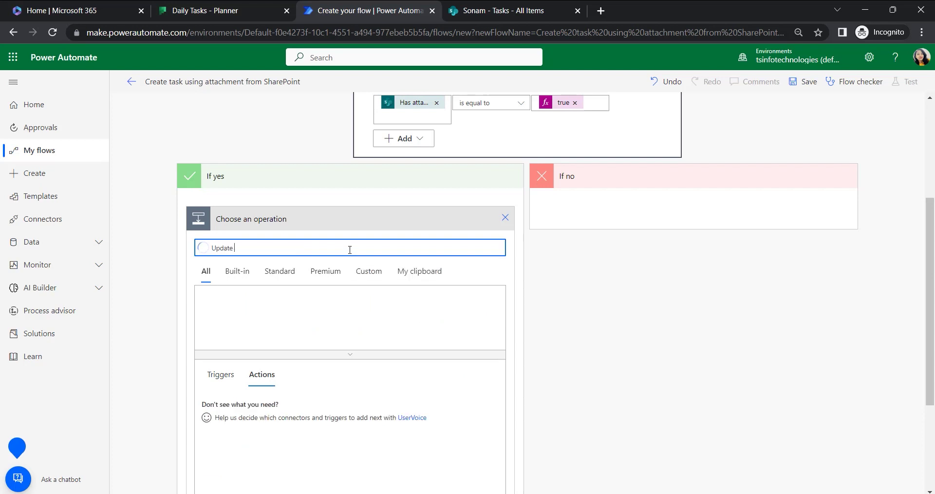
text(the task)
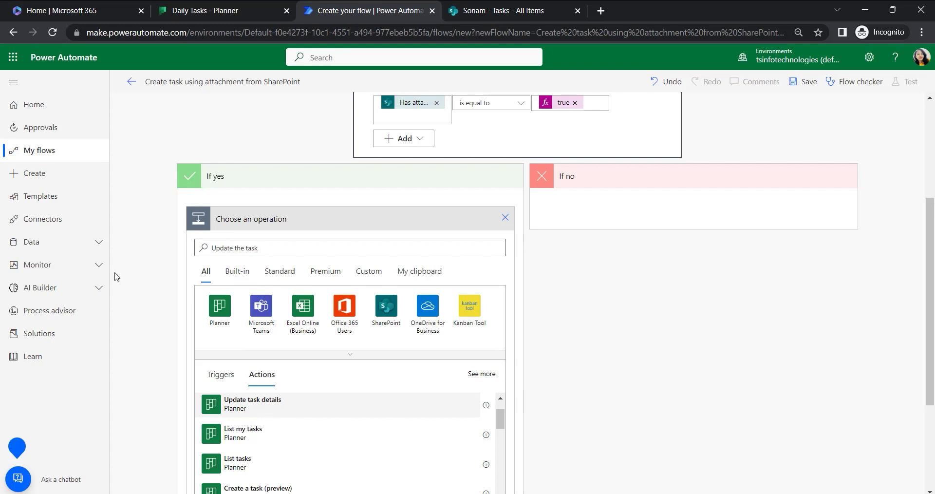
click(253, 403)
click(467, 311)
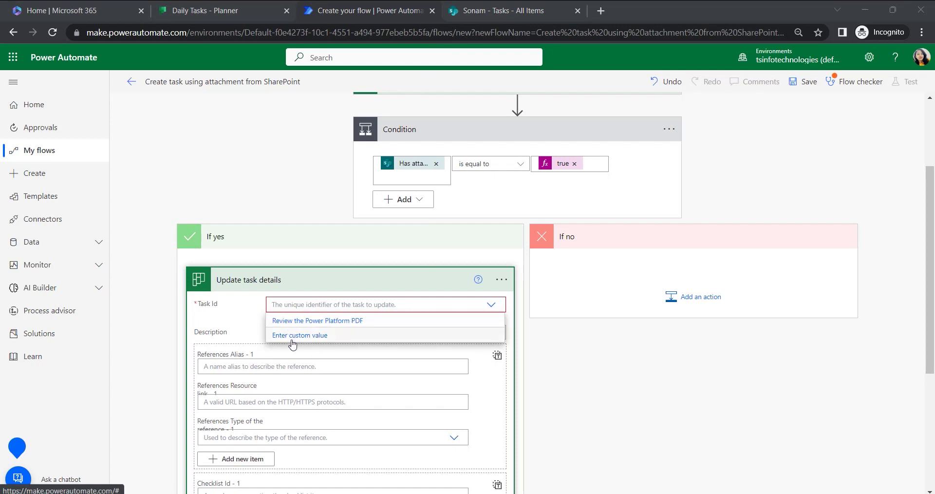
Set the Task Id to the Id dynamic value from Create a task
click(548, 371)
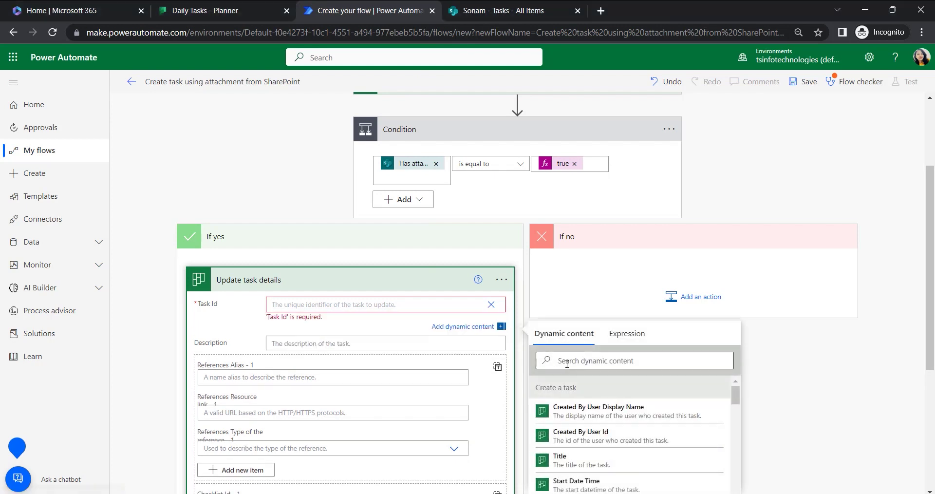
scroll(575, 317, down, 3)
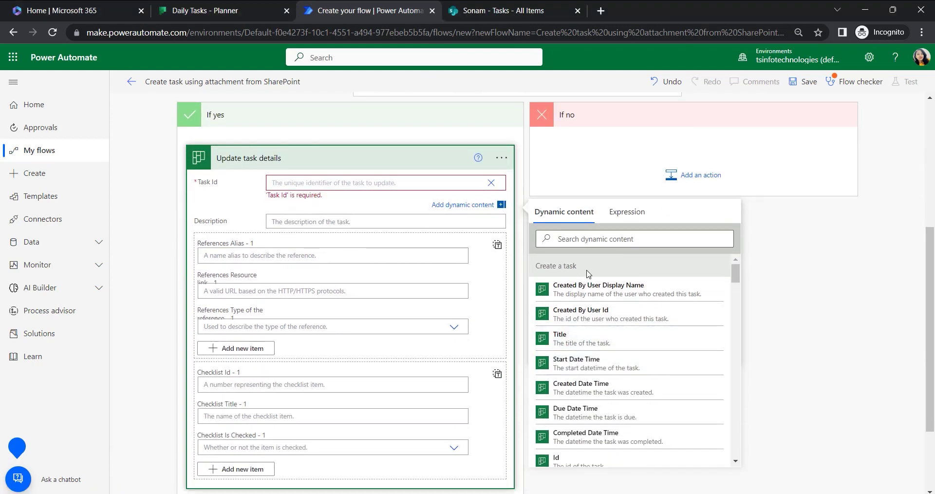
drag(577, 266, 536, 276)
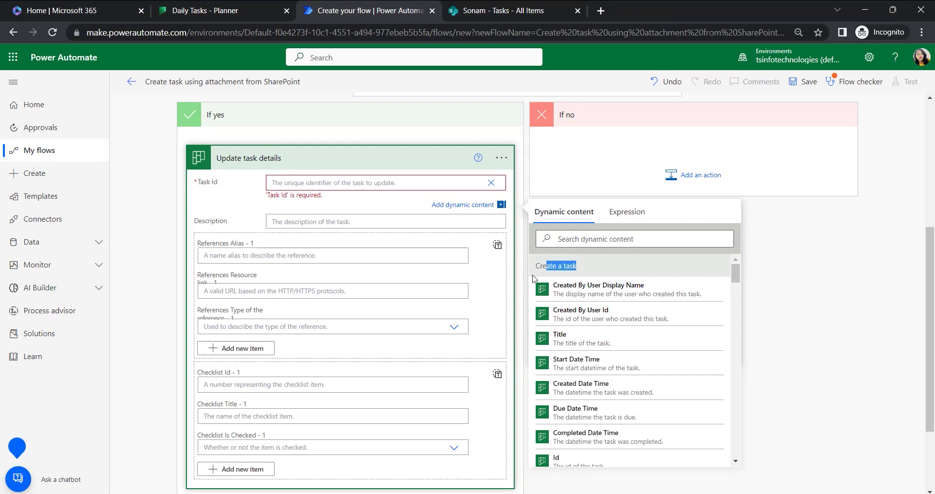
click(582, 238)
text(Id)
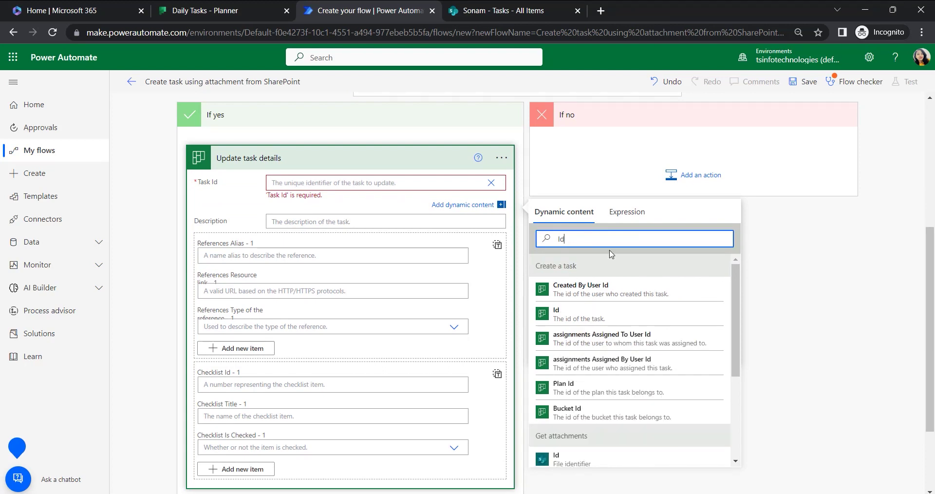
click(598, 321)
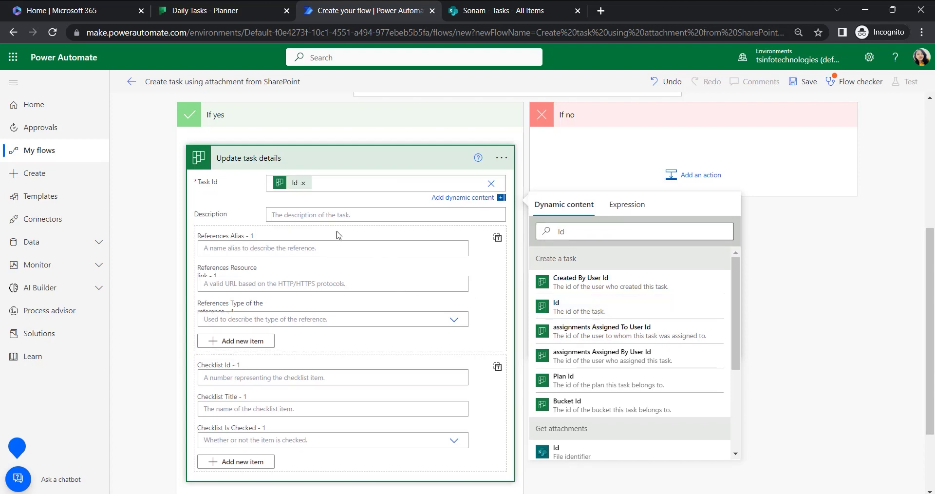
Enter the description 'Find the attchement to get the more details'
click(295, 212)
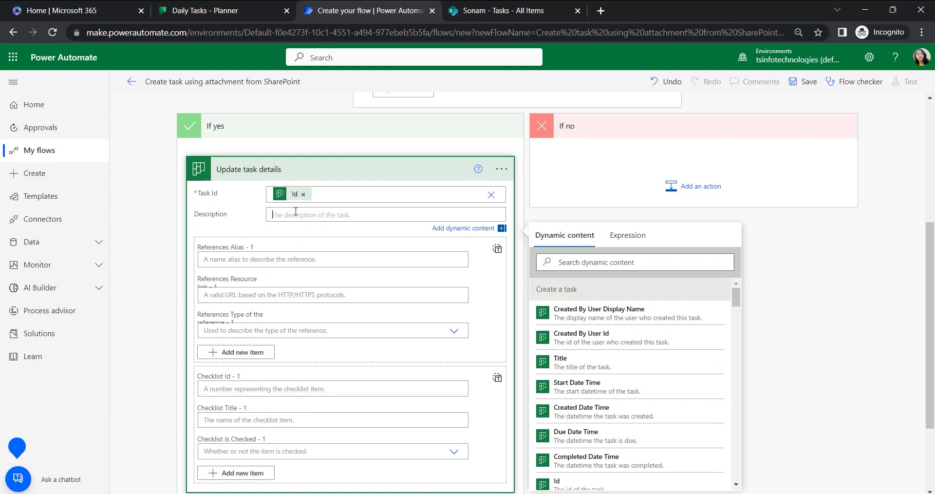
text(Find the attchement to get the more details)
click(329, 258)
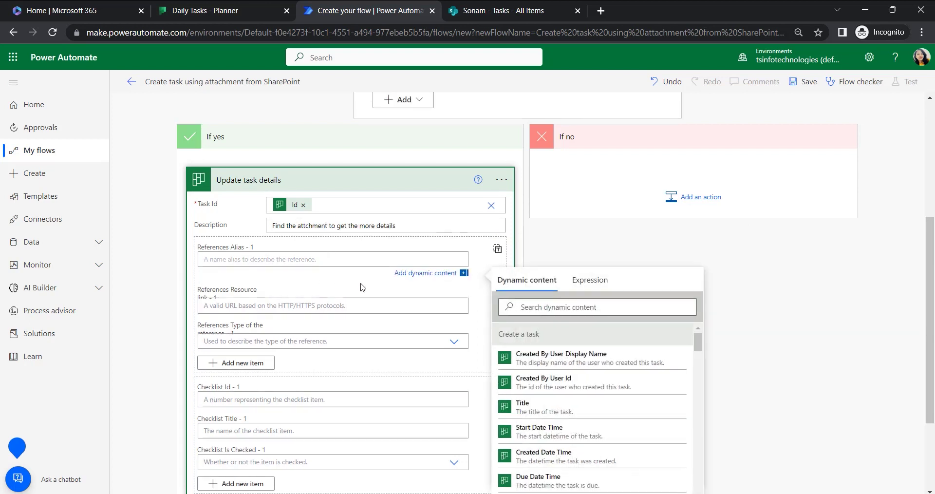
scroll(516, 306, down, 1)
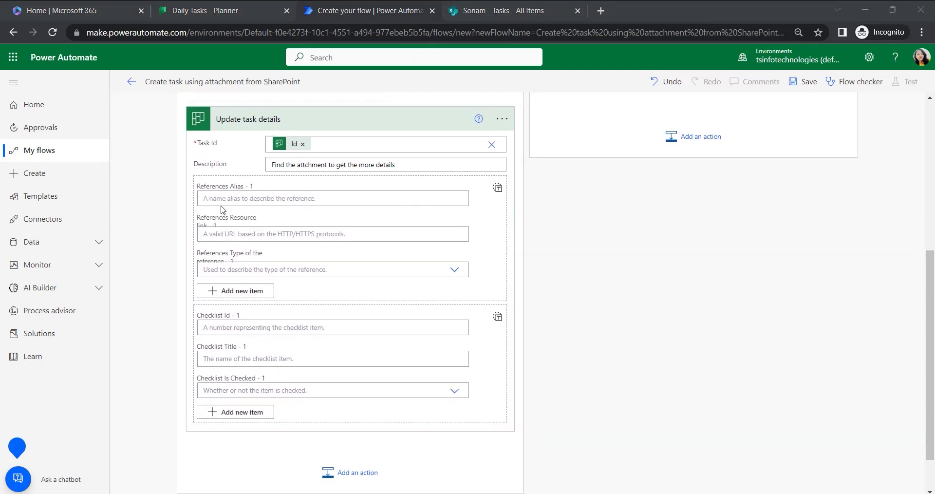
Set the References Alias to 'Documents to Follow'
click(230, 201)
click(245, 201)
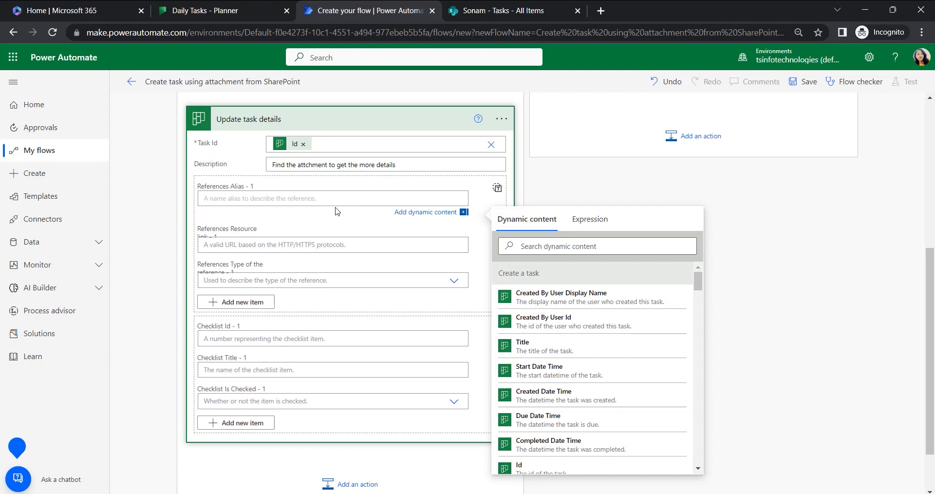
key(BackSpace)
text(Documents to Follow)
Set the References Resource link to Get attachments' AbsoluteUri, wrapping the action in Apply to each
click(287, 236)
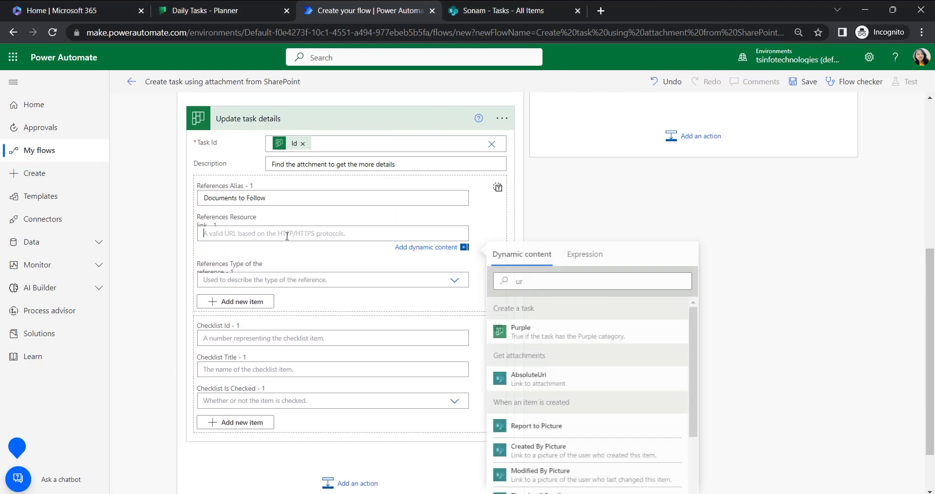
click(542, 281)
text(ur)
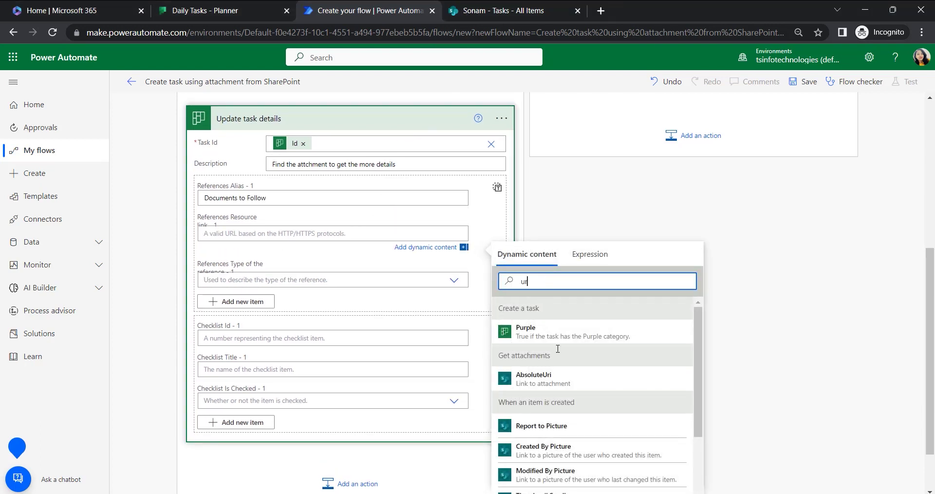
click(537, 383)
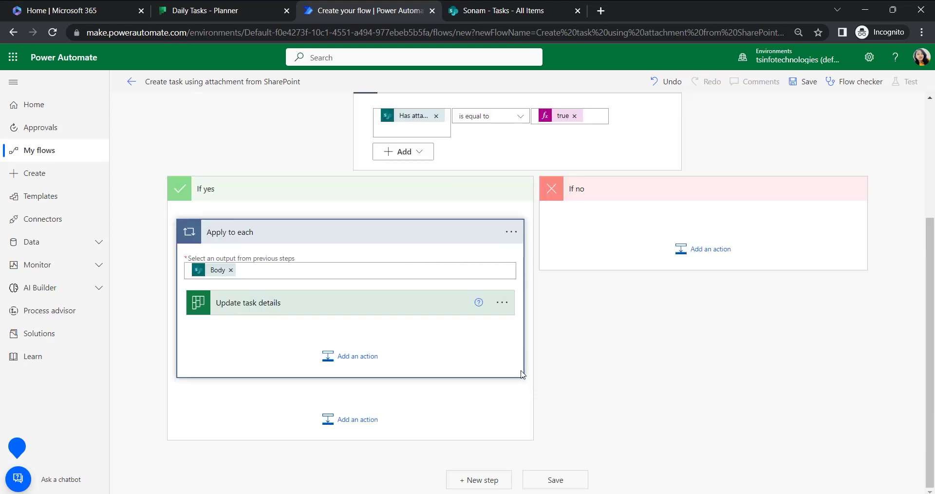
click(390, 322)
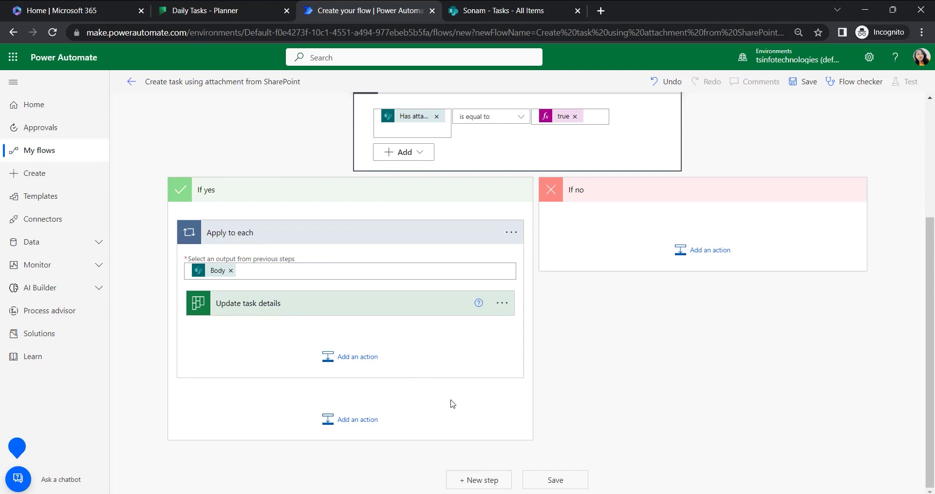
Save the flow and check the 'ready to go' confirmation message
scroll(845, 147, up, 4)
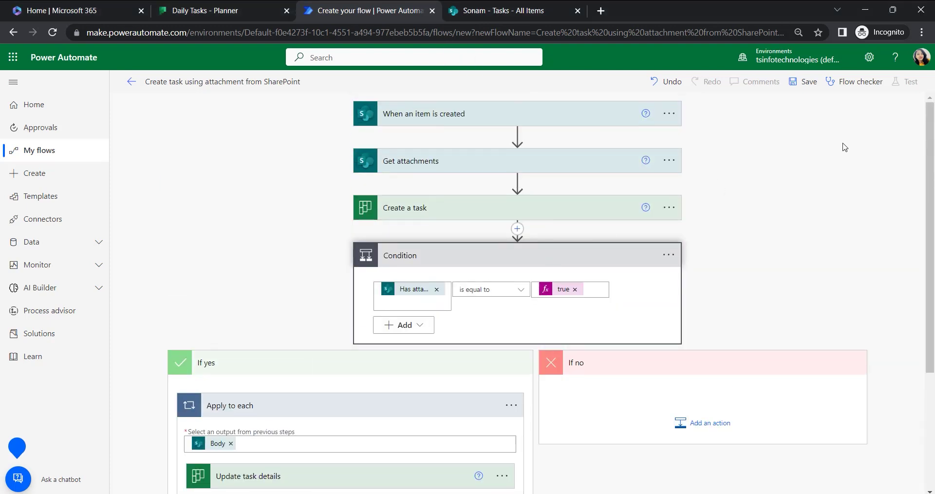
click(804, 81)
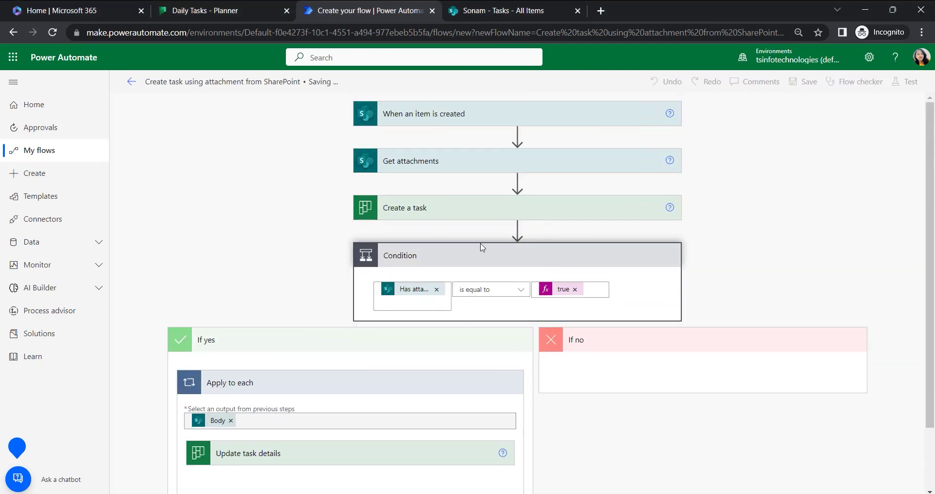
scroll(518, 272, down, 2)
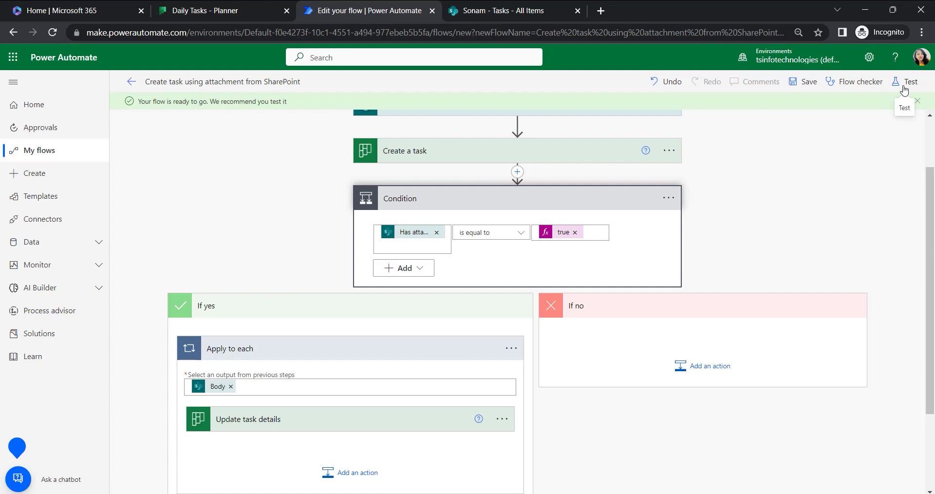
Start a manual test run of the flow and switch to the SharePoint Tasks list
click(905, 83)
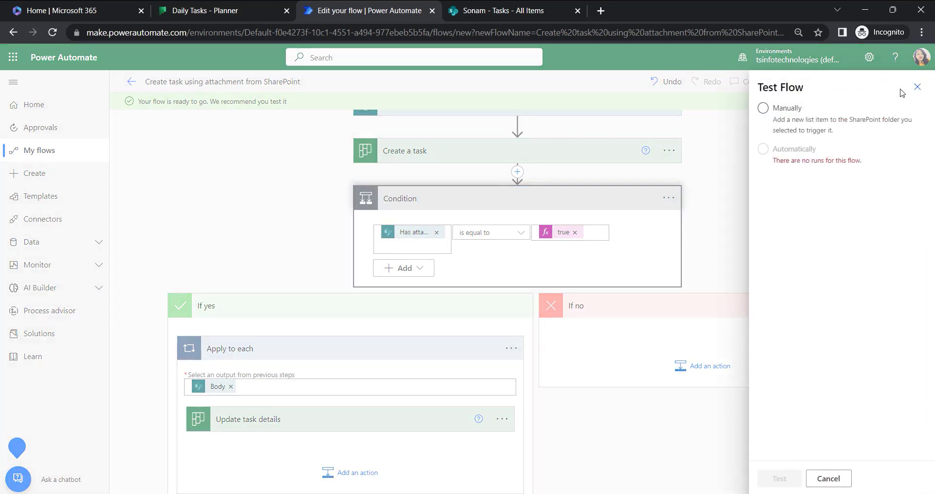
click(816, 132)
click(779, 479)
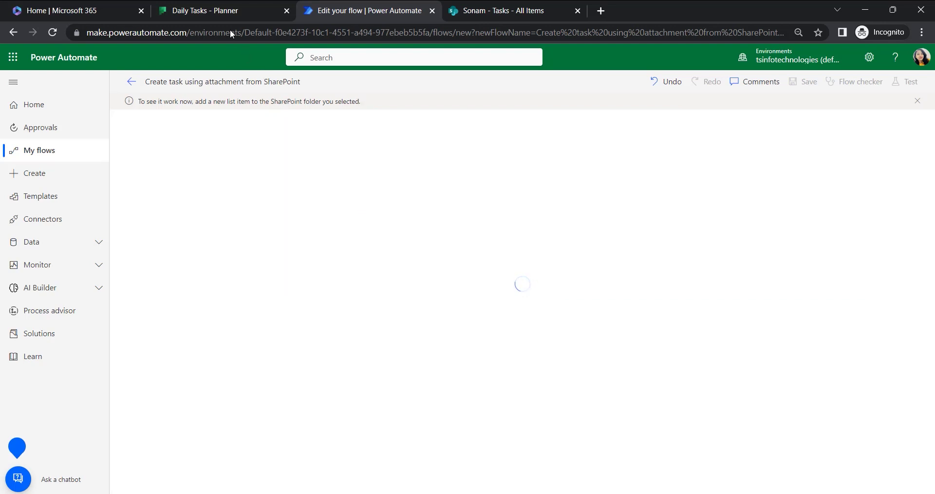
click(507, 7)
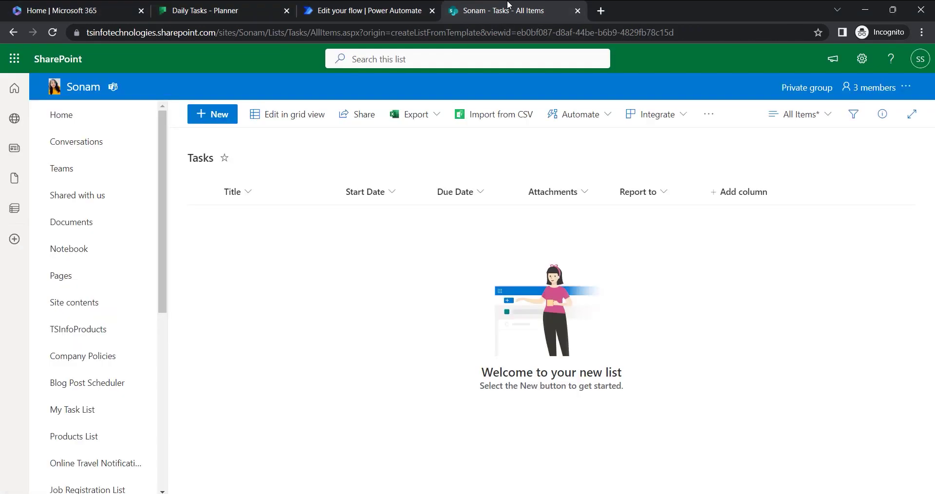
Create a new Tasks item titled 'Create a report based on given excel'
click(227, 116)
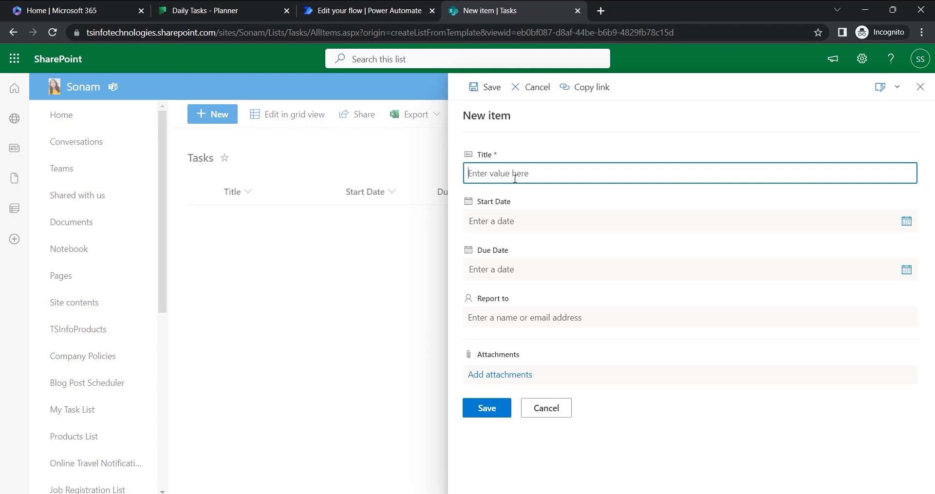
text(WOR)
key(BackSpace)
text(Create)
text(a report based on gi)
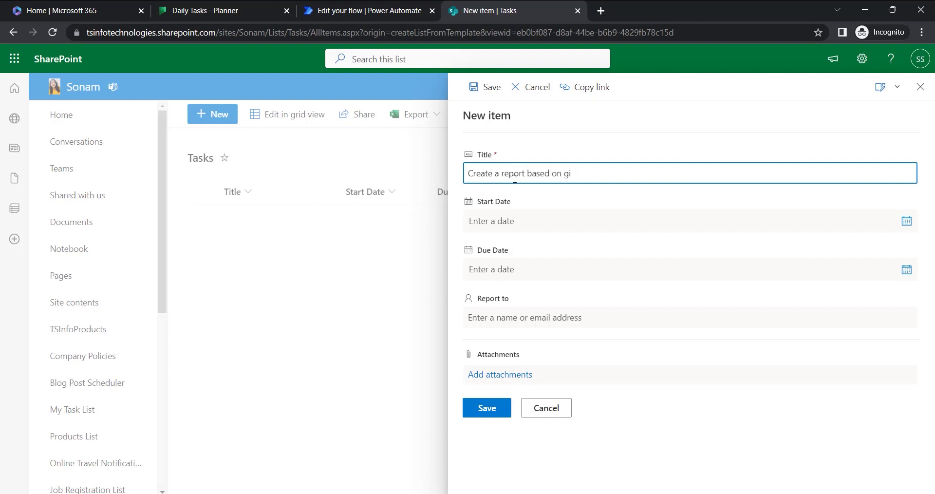
text(ven excel)
Set the Start Date to 16 May 2023 and the Due Date to 18 May 2023
click(865, 220)
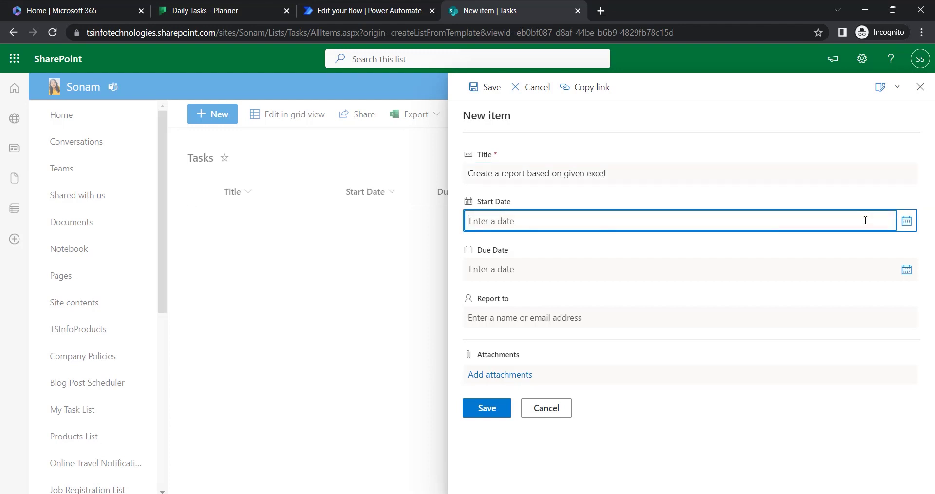
click(912, 224)
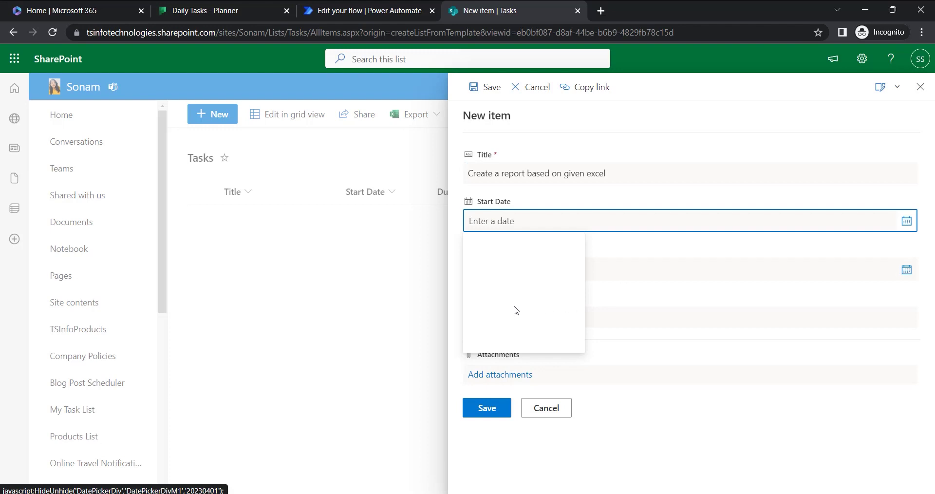
click(507, 299)
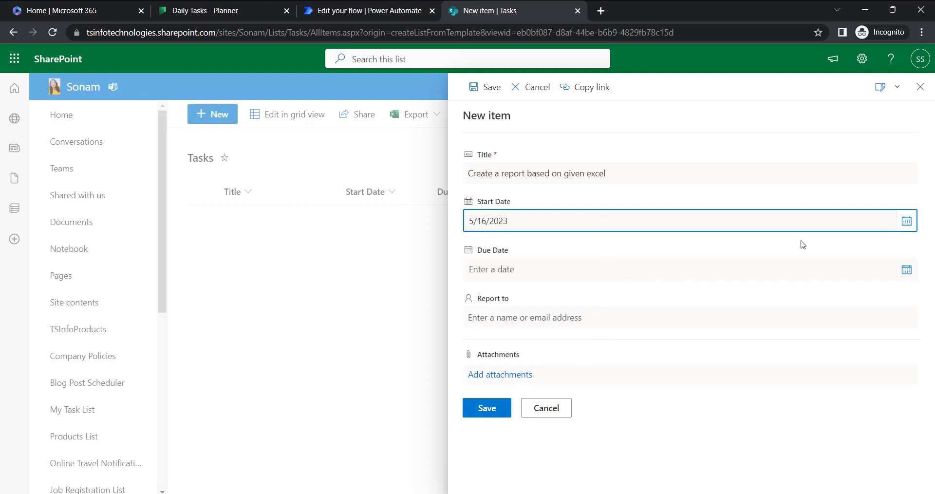
click(907, 271)
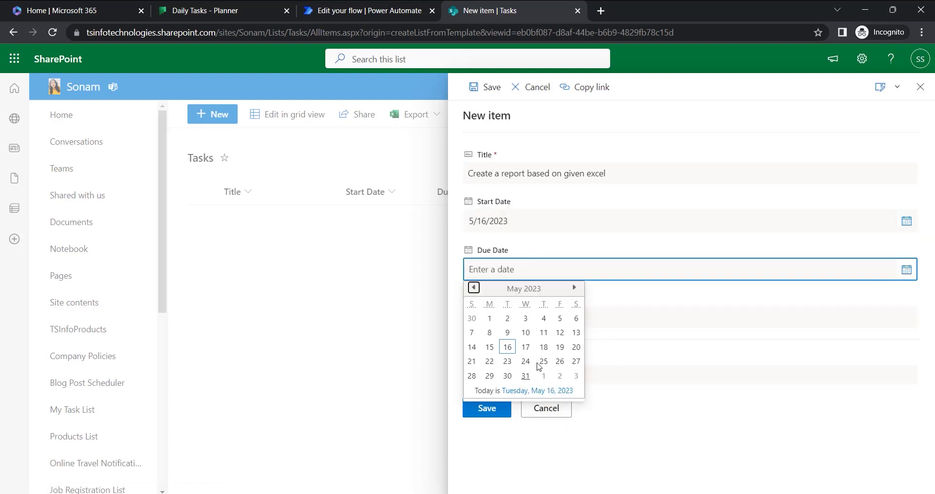
click(544, 347)
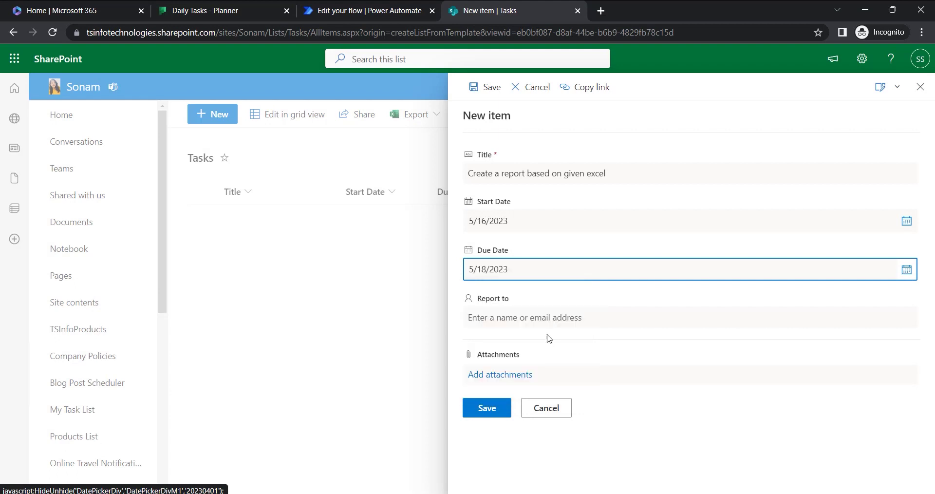
Fill in the Report to field with the intended person, replacing a wrongly picked one
click(524, 319)
text(Sonam)
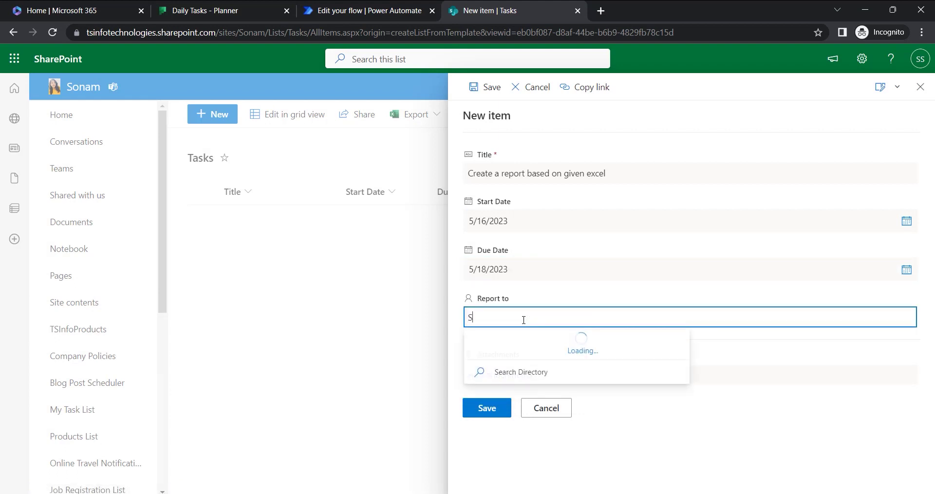
click(505, 345)
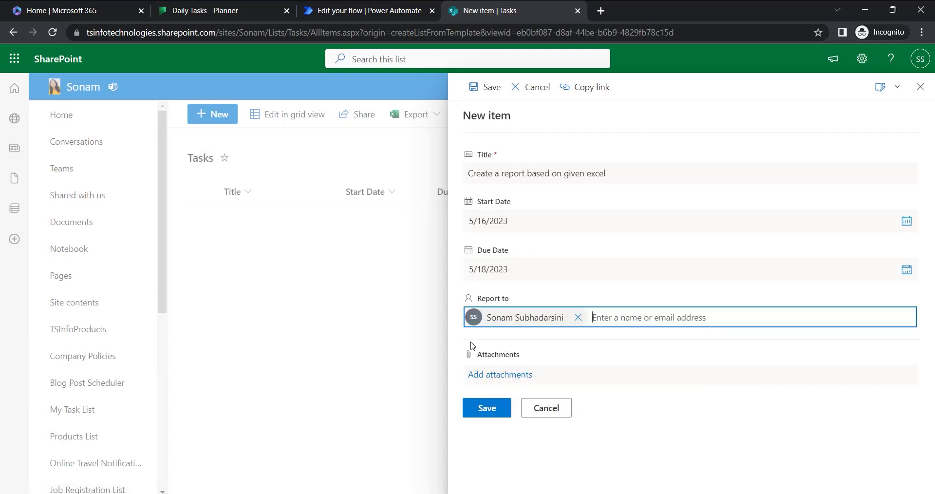
click(579, 319)
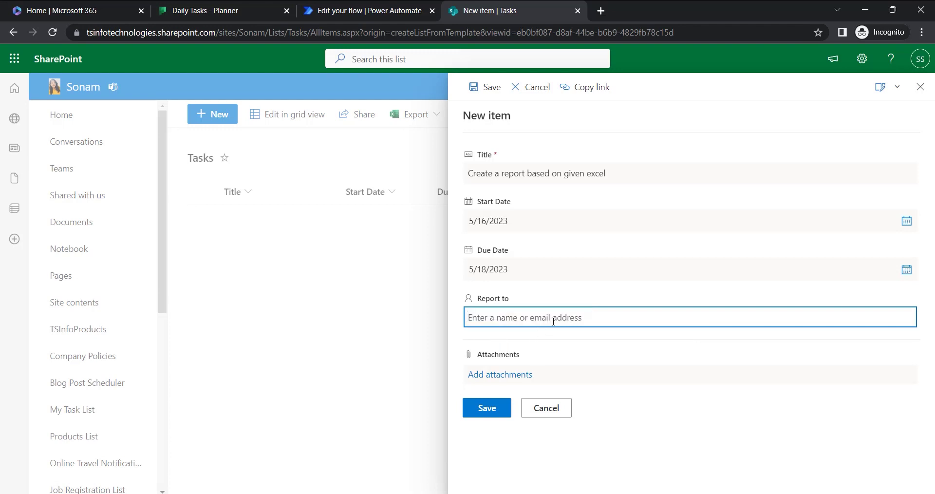
text(Gan)
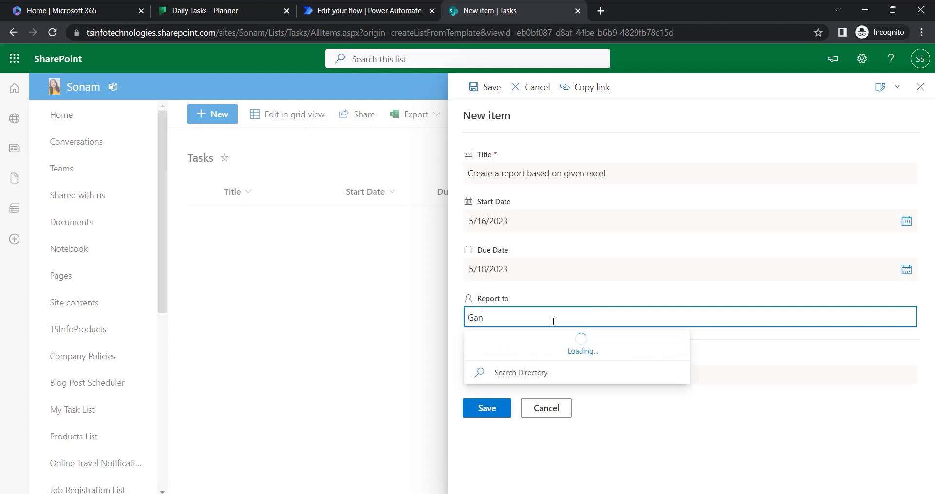
text(es)
click(554, 344)
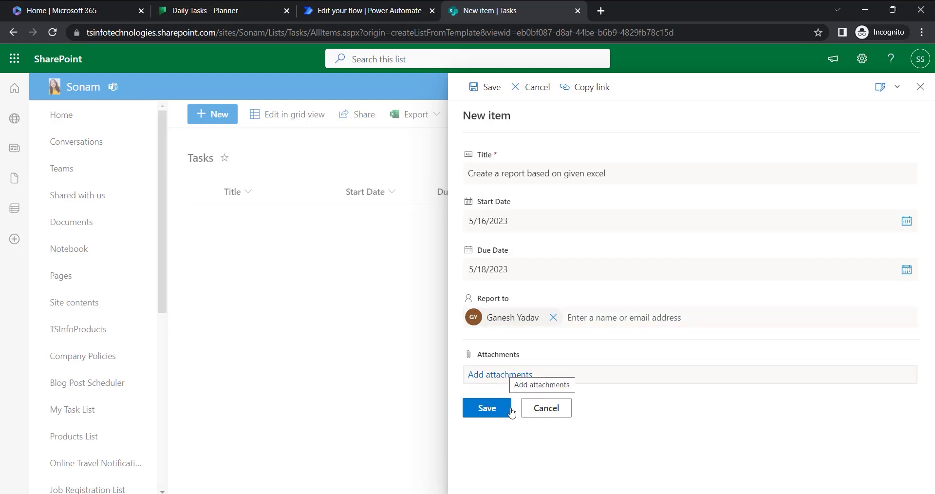
Attach population.xlsi.xlsx, save the item, and check the flow's run history
click(493, 381)
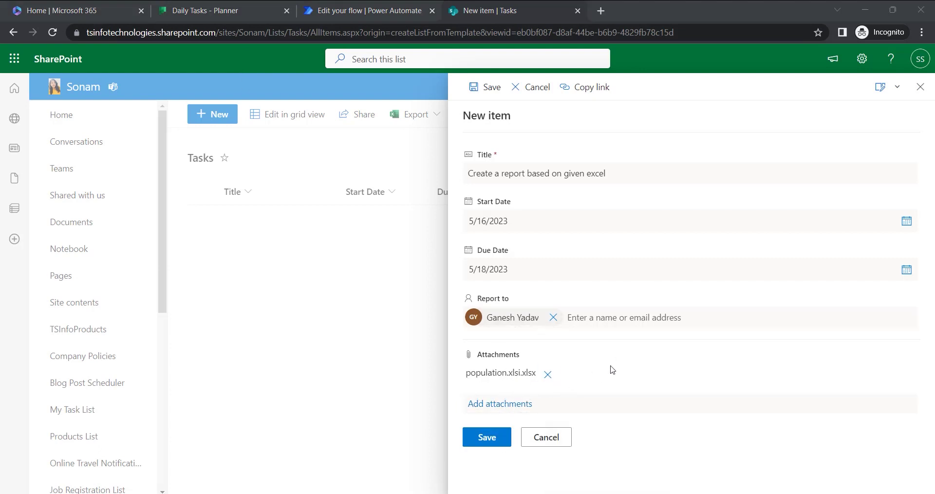
click(495, 440)
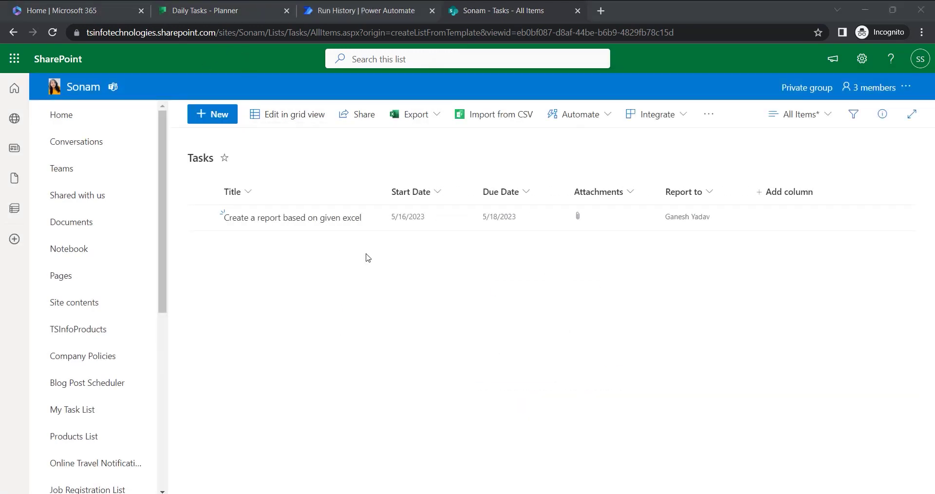
click(356, 8)
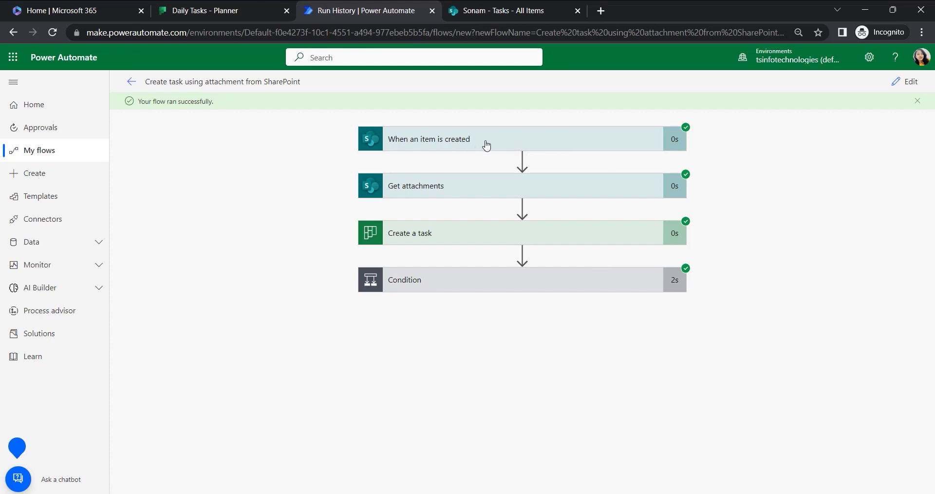
Inspect the trigger, Get attachments and Condition run results, confirming the Condition evaluated true
click(486, 144)
click(482, 146)
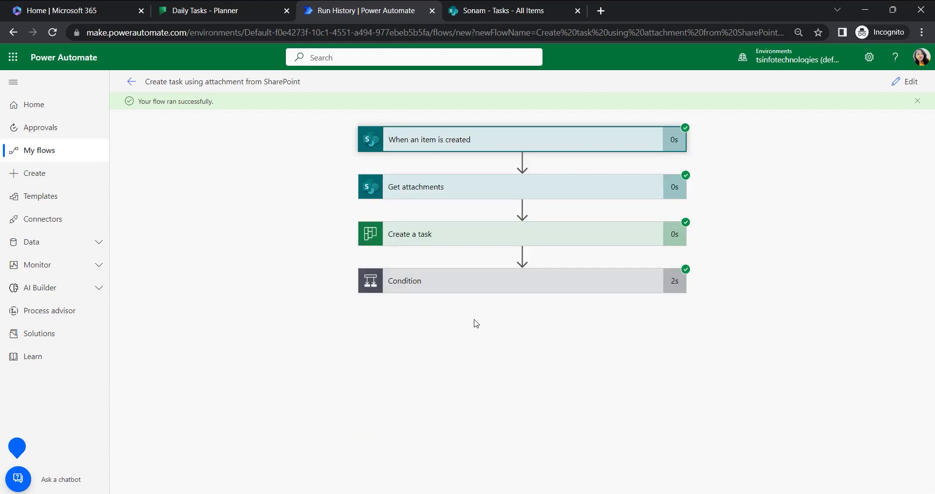
click(470, 186)
click(470, 223)
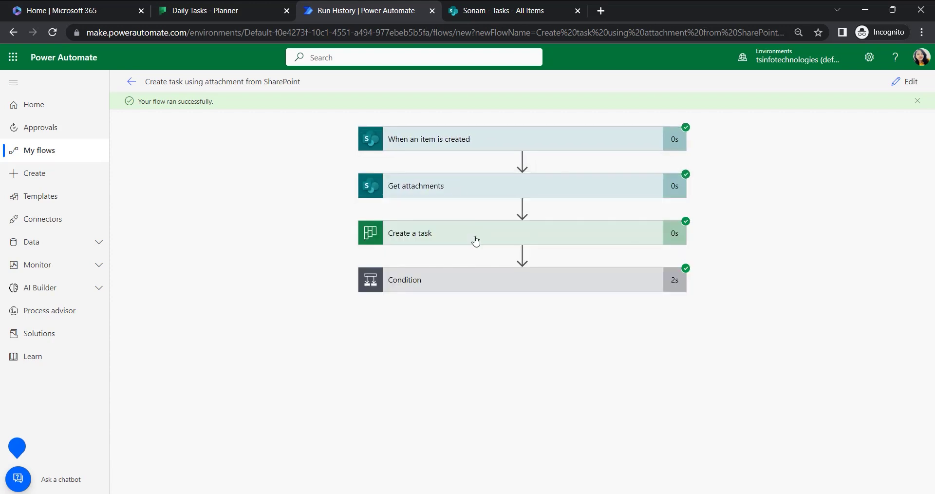
click(463, 290)
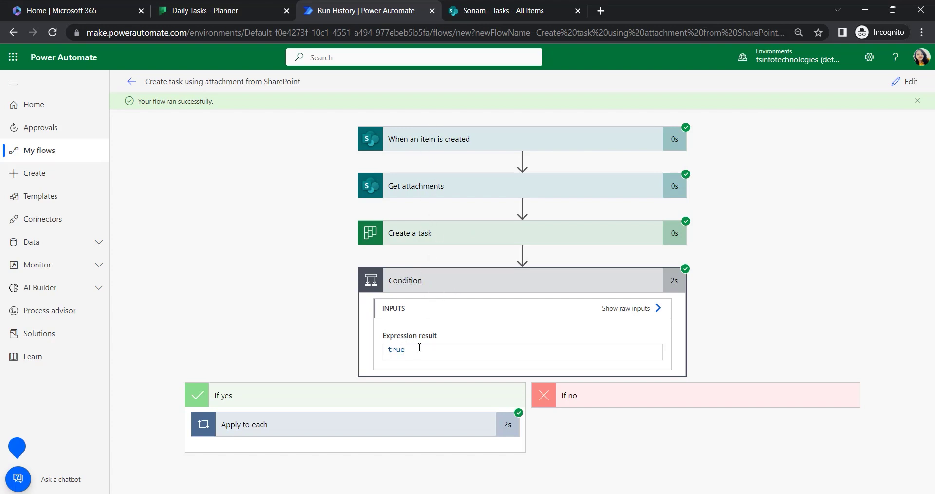
drag(419, 347, 389, 349)
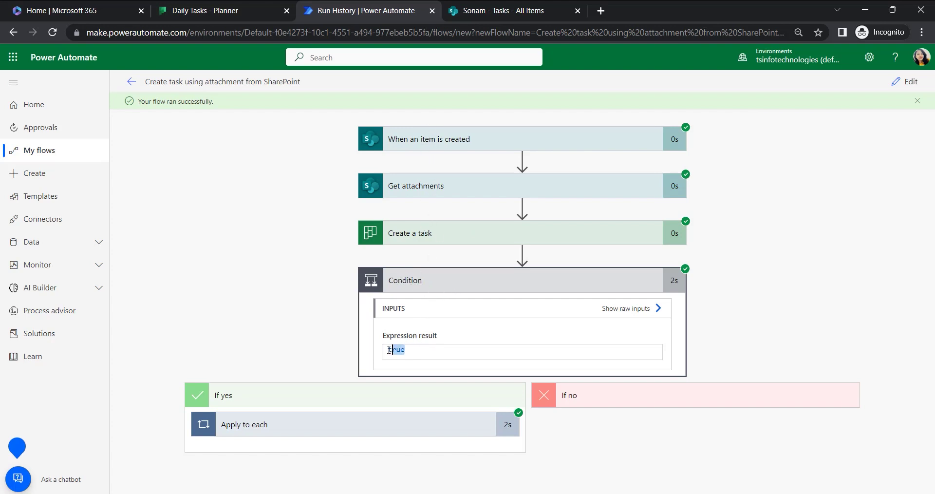
Review the Update task details inputs, then view the new task with its Documents to Follow link in Daily Tasks
click(420, 424)
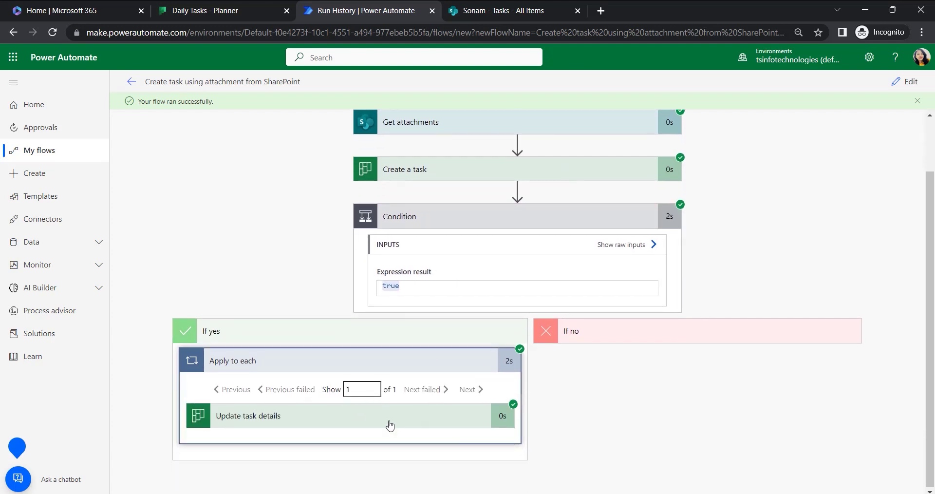
click(358, 415)
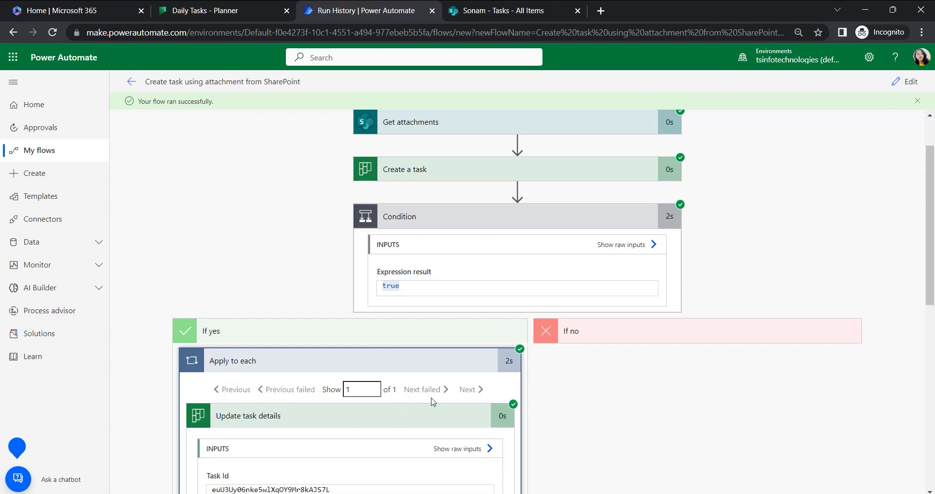
scroll(317, 380, down, 4)
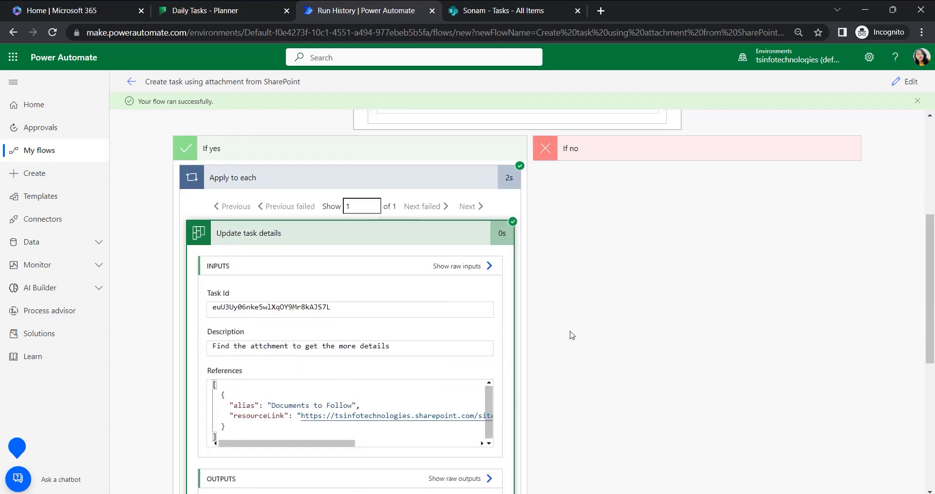
click(194, 12)
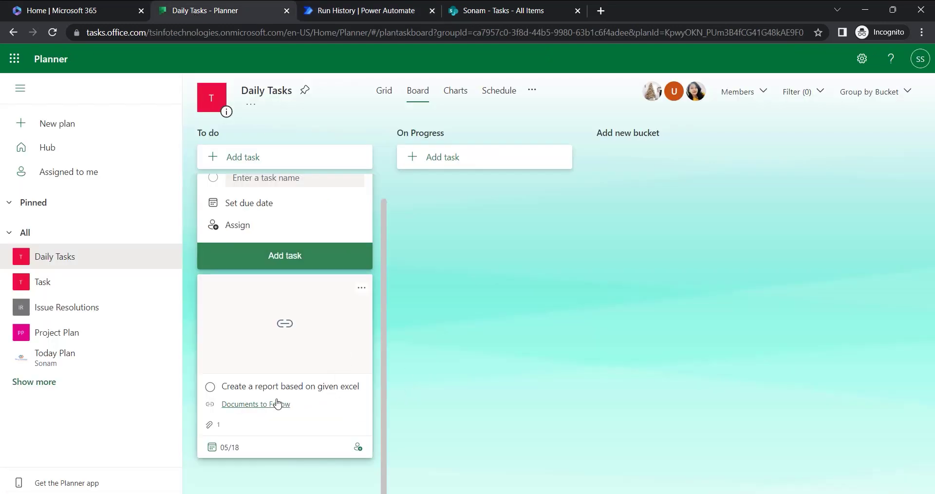